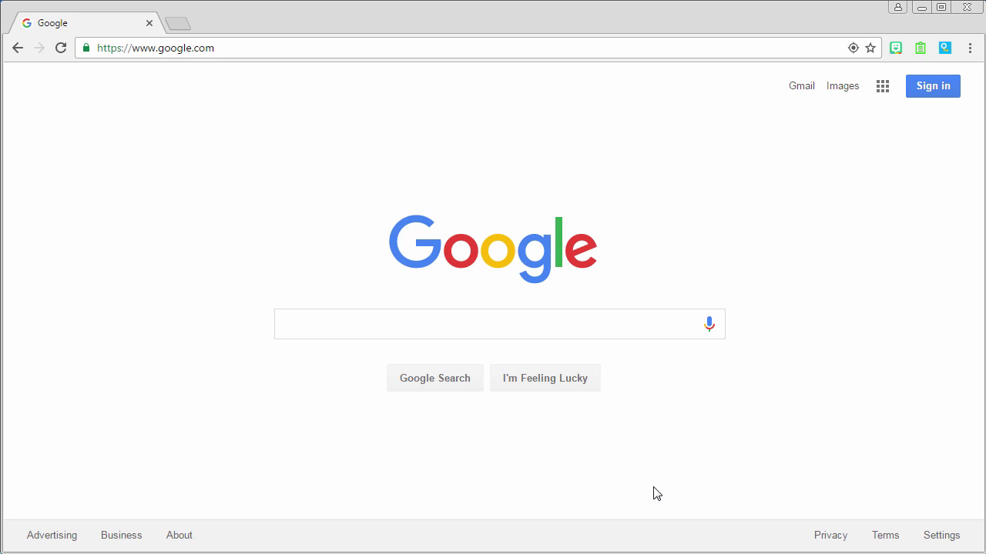
Sign in to the school Google account with its e-mail address and password
left_click(916, 96)
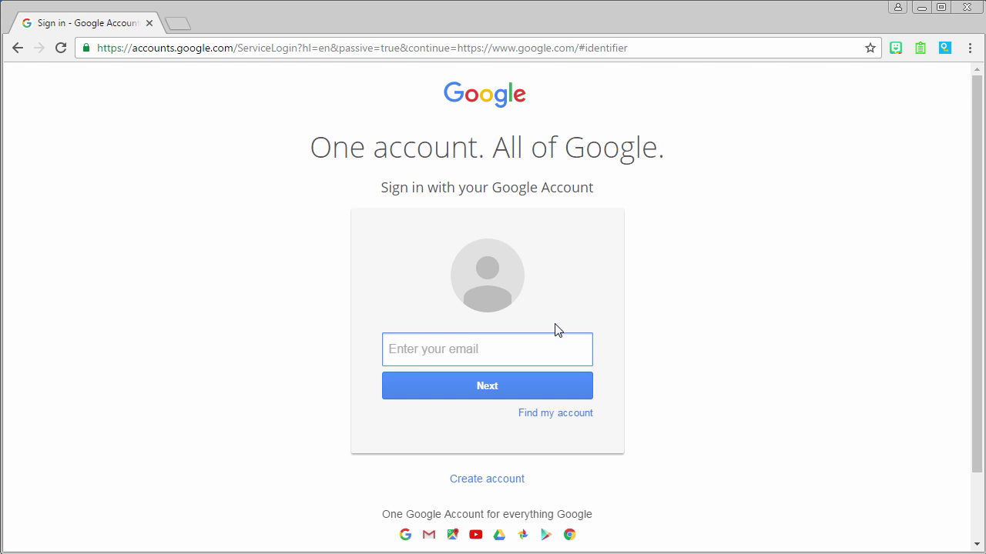
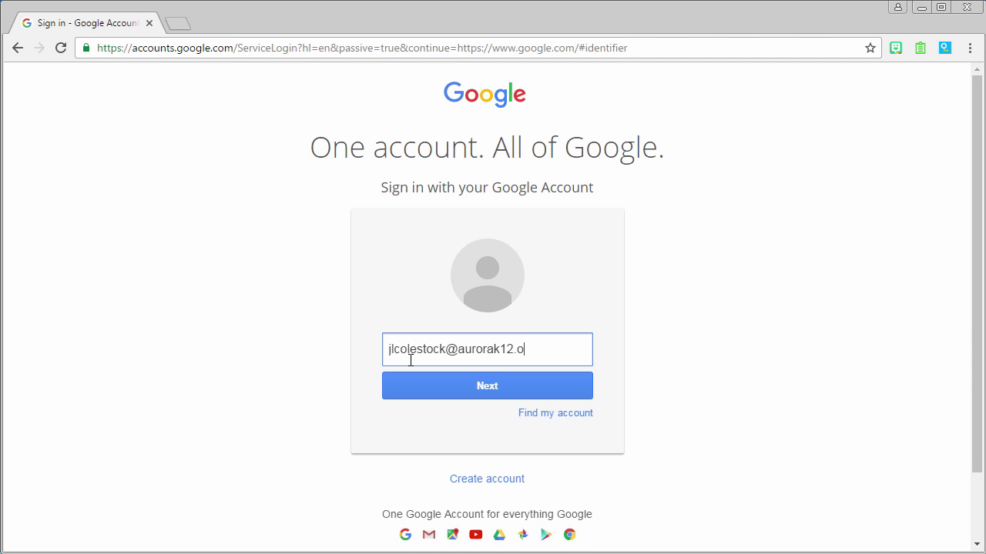
key("Return")
type("•••")
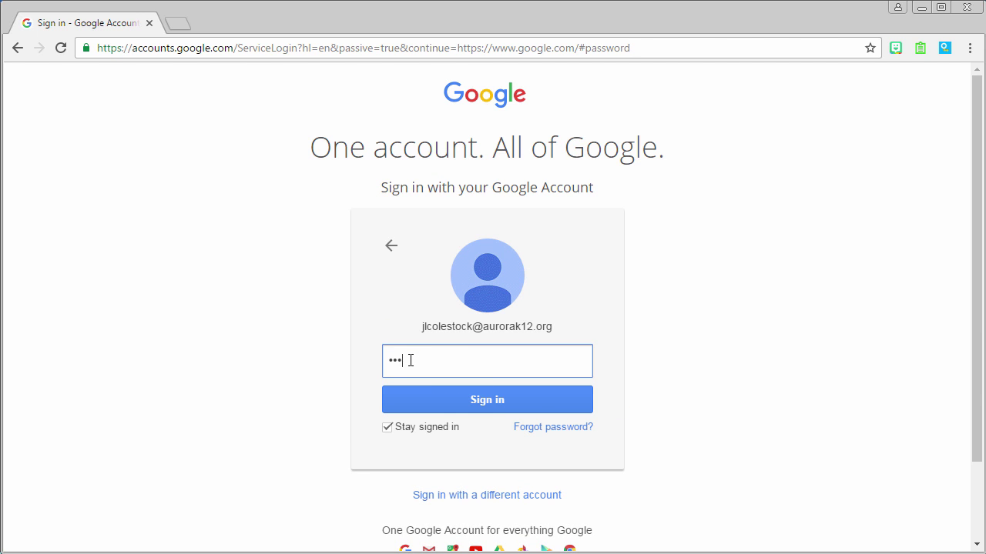
key("Return")
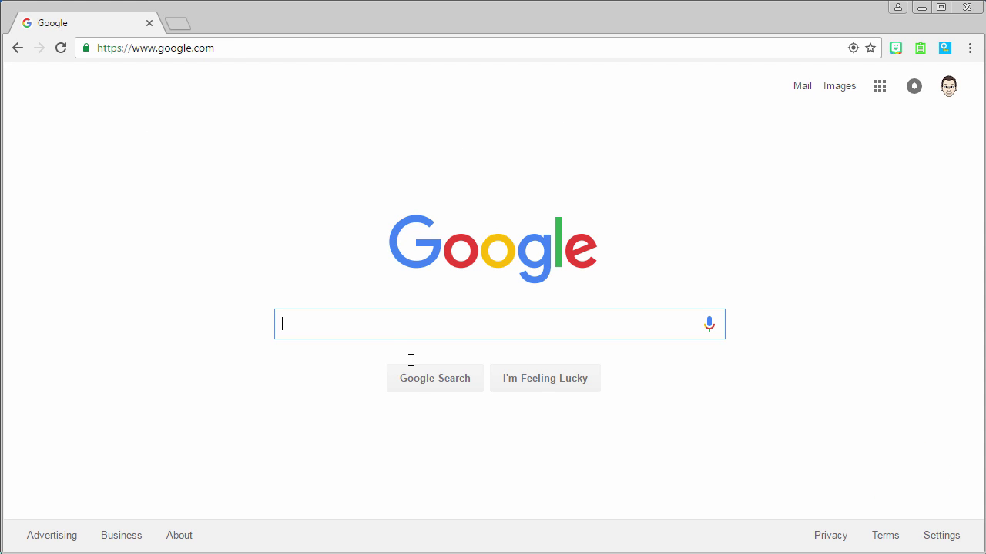
Go to g.co/hangouts in Chrome to reach the Hangouts start page
left_click(245, 47)
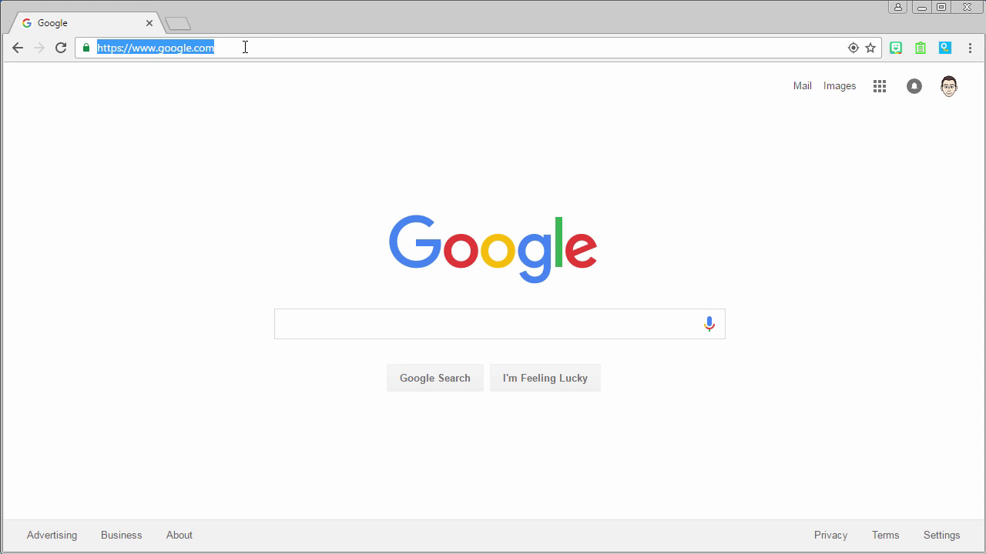
type("gle.com/han")
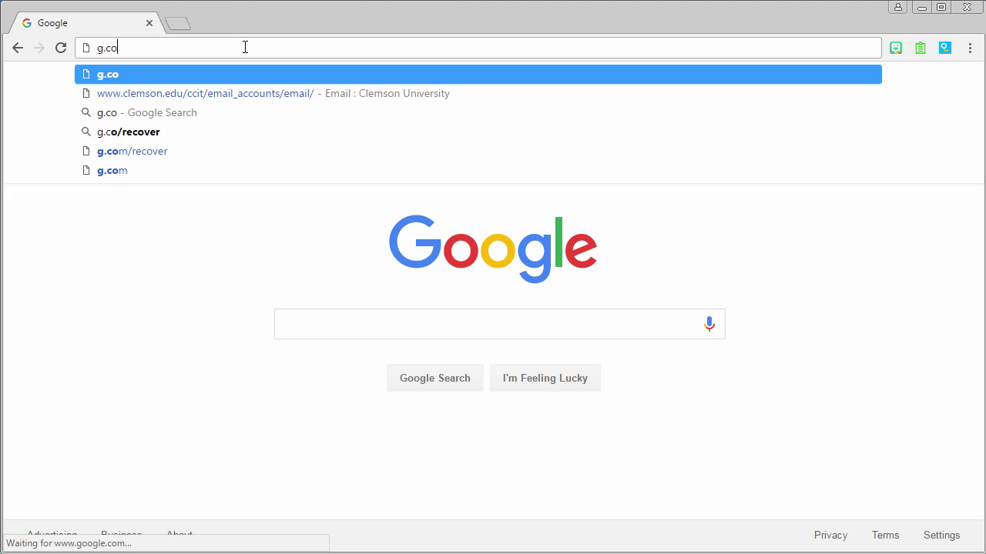
type("gouts")
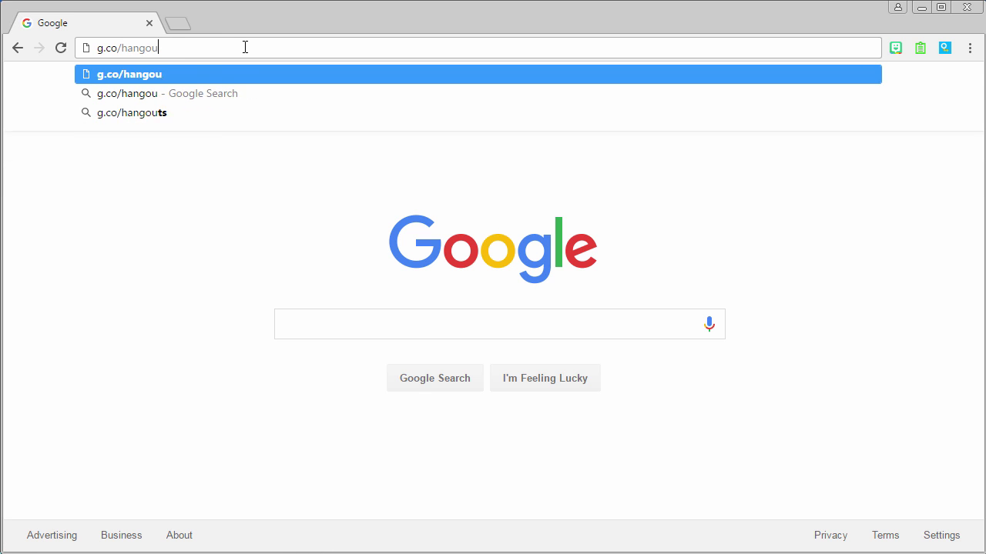
key("Return")
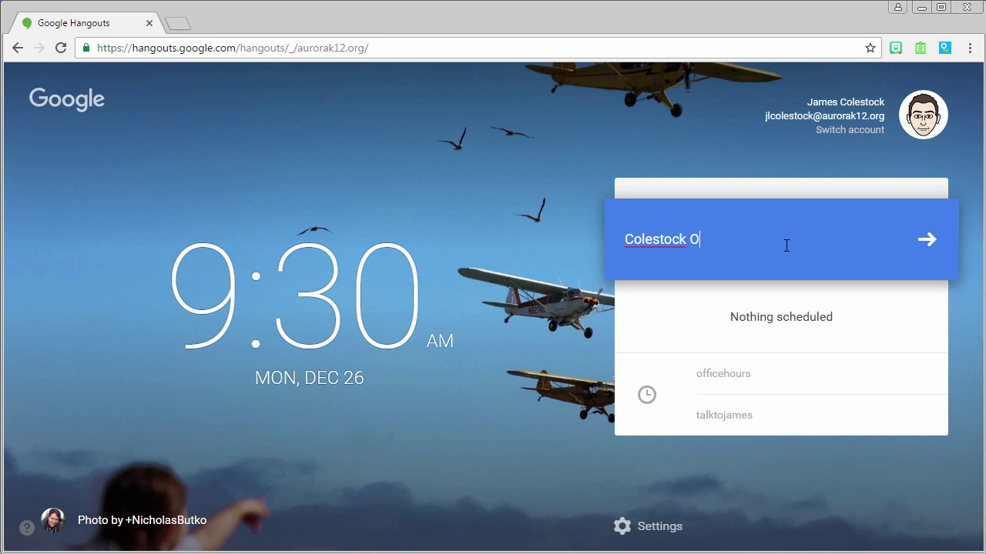
Start and join a new video Hangout named 'Colestock Office Hours'
type("ffice Hour")
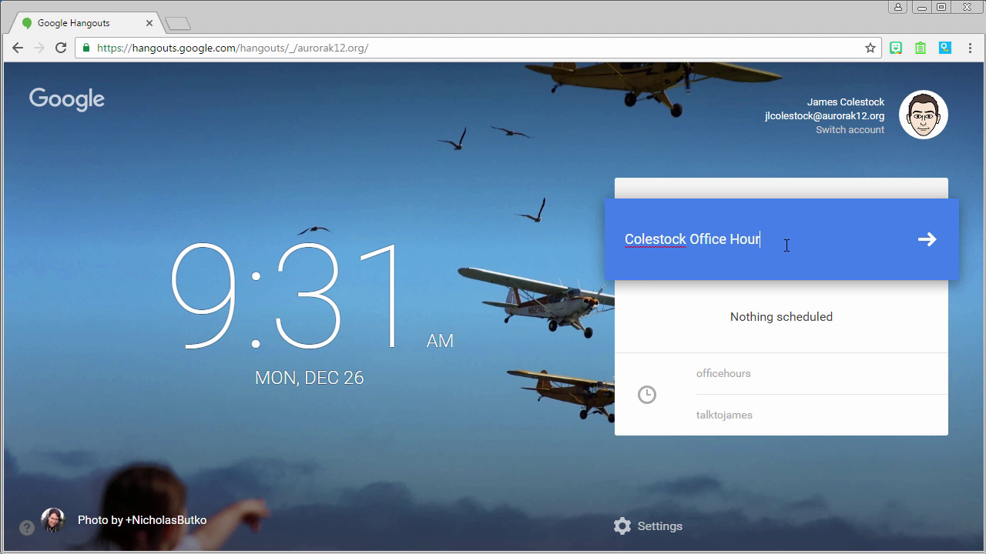
type("s")
left_click(924, 242)
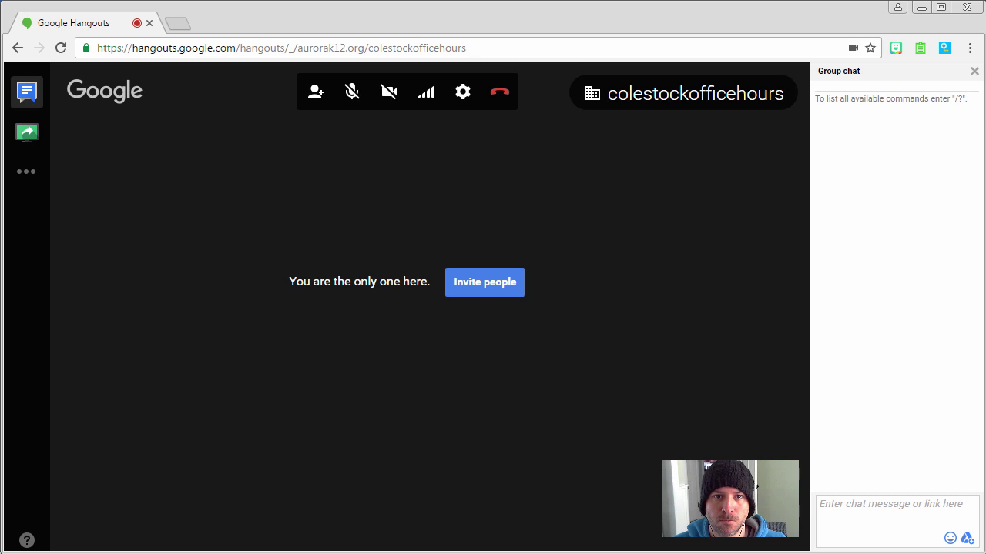
Set the call's microphone to Microphone (2- Blue Snowball) and save
left_click(461, 94)
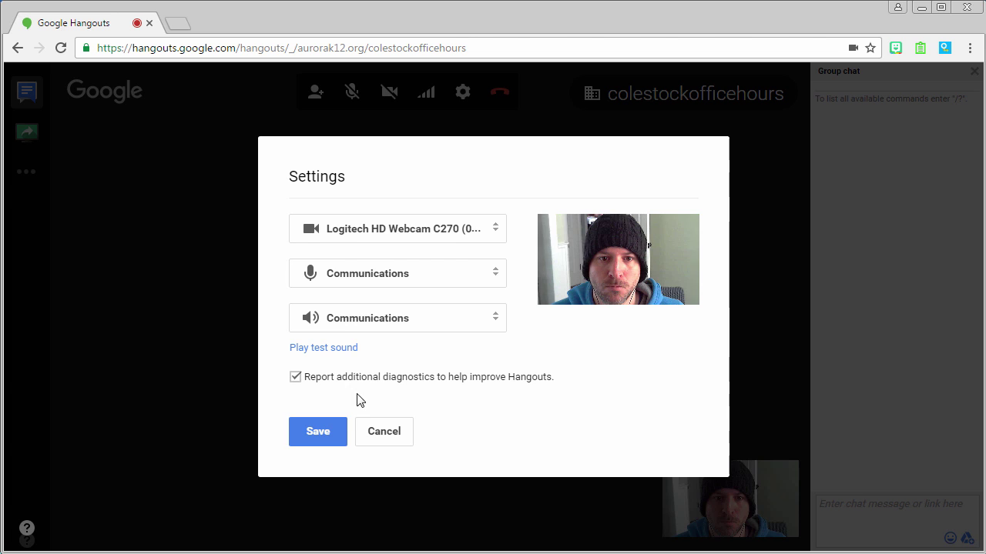
left_click(398, 279)
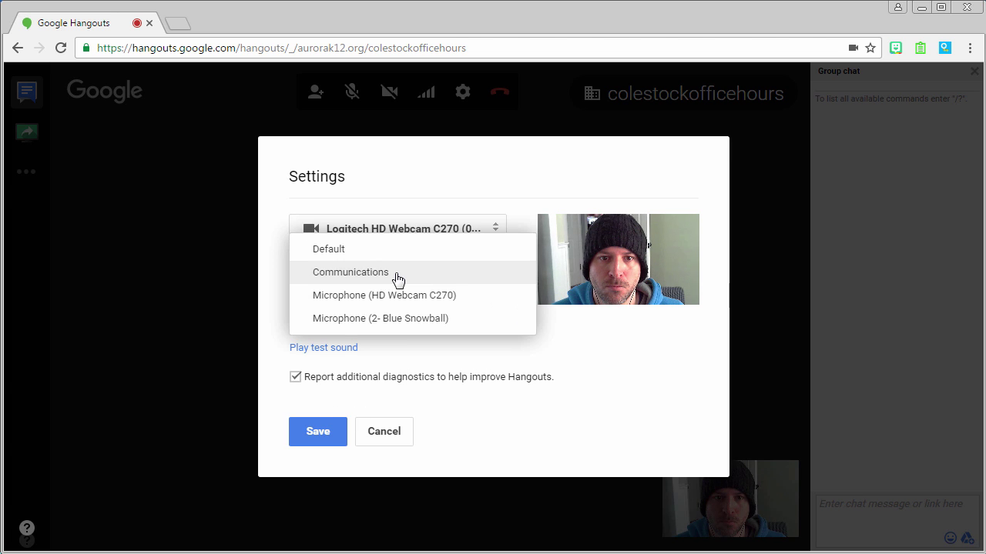
left_click(386, 319)
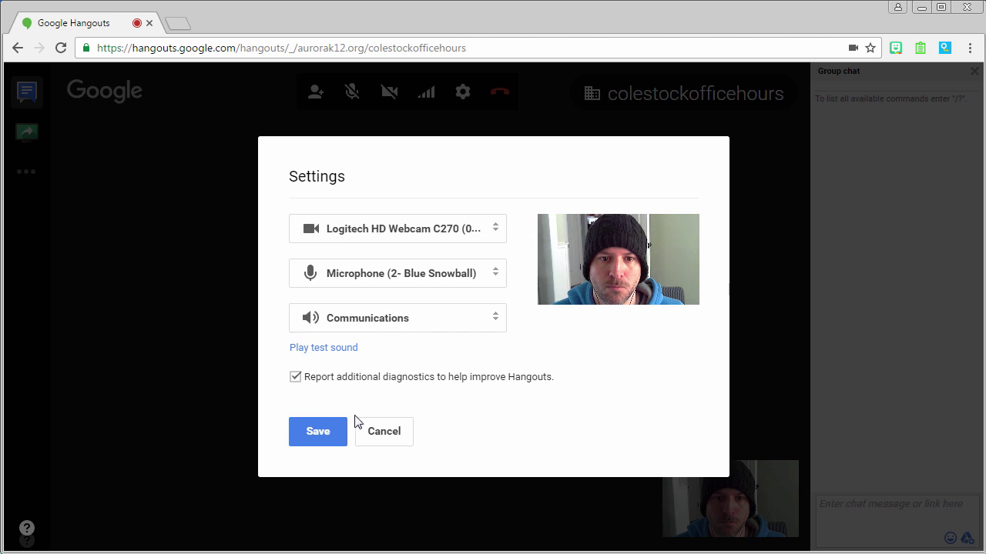
left_click(338, 435)
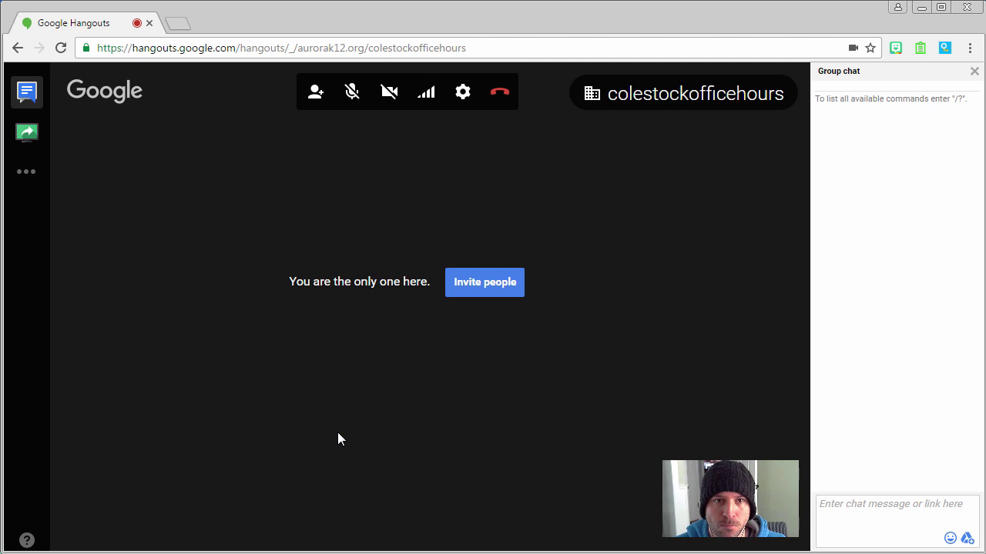
Allow guests outside APS Google to join the call via its permanent link
mouse_move(737, 100)
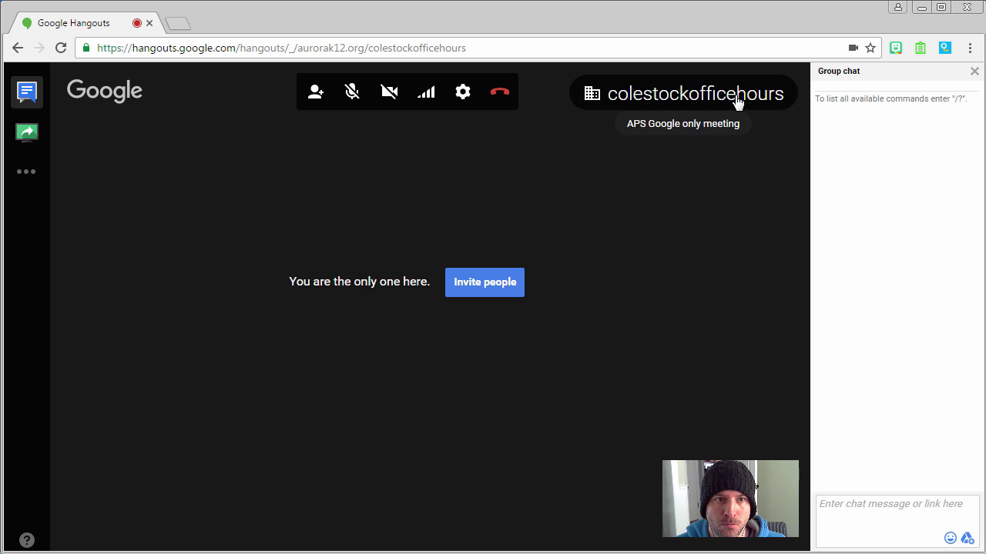
left_click(737, 100)
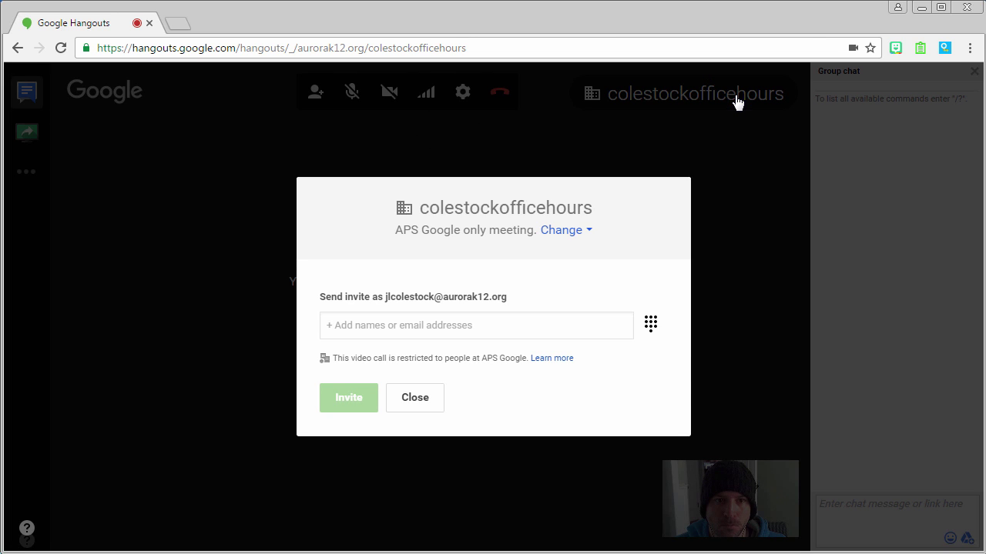
left_click(552, 232)
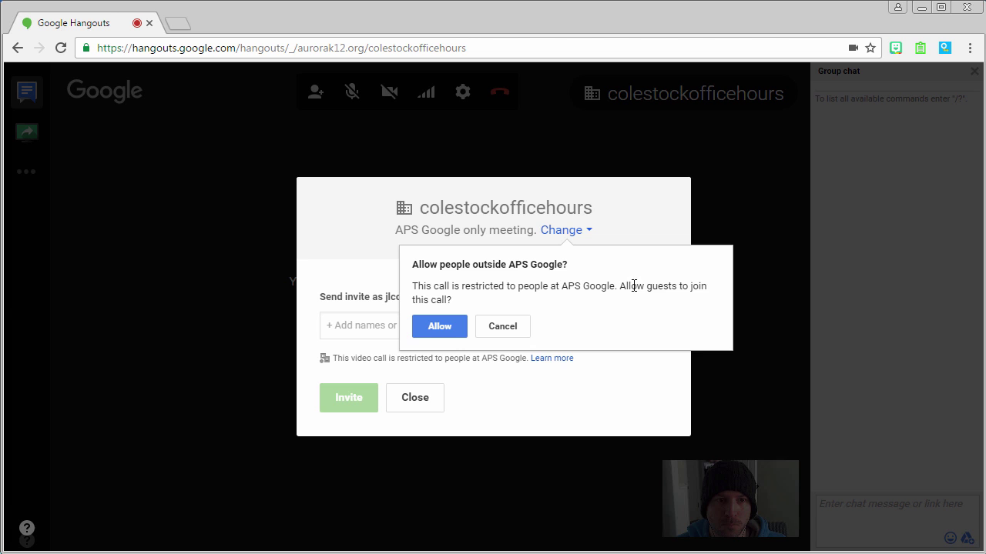
left_click(429, 333)
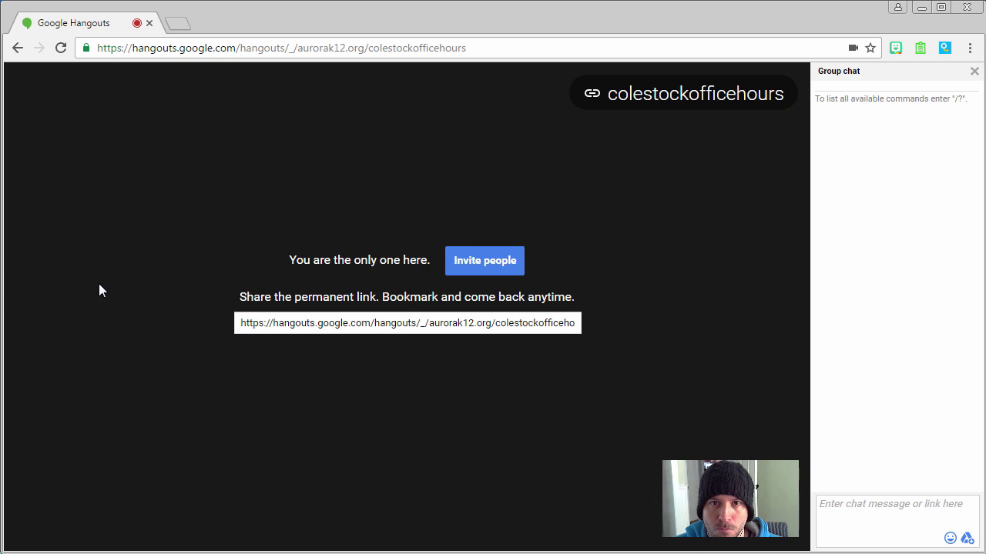
left_click(174, 23)
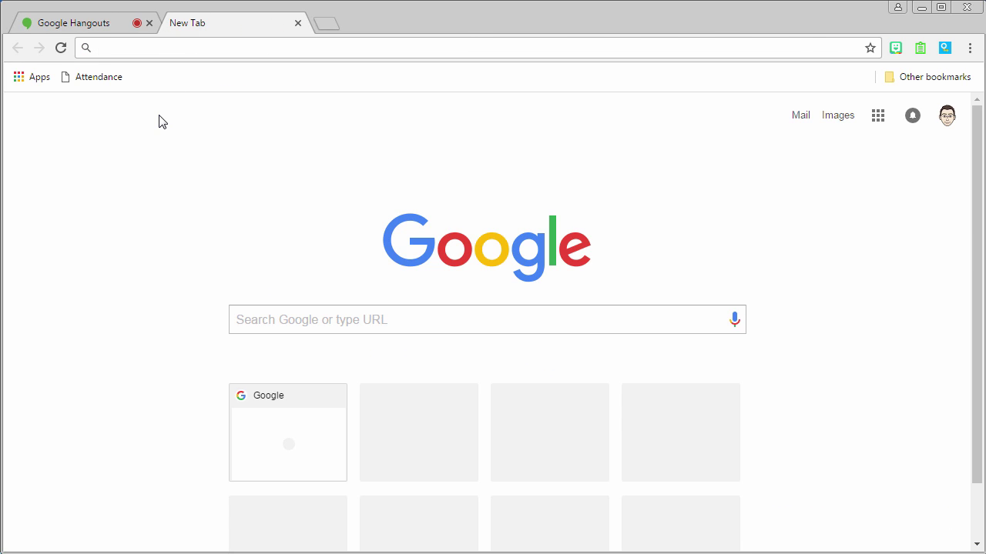
type("g")
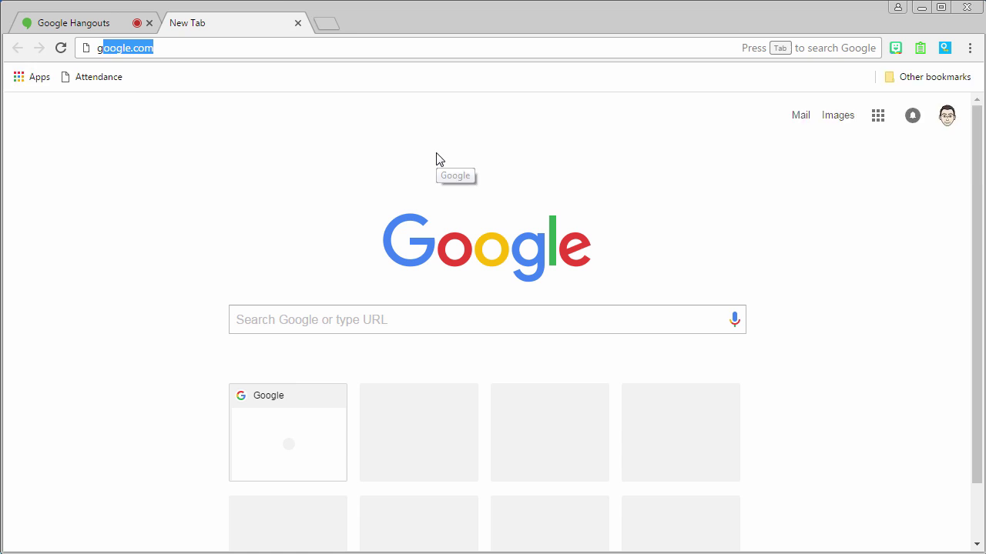
type("oo.gl")
key("Return")
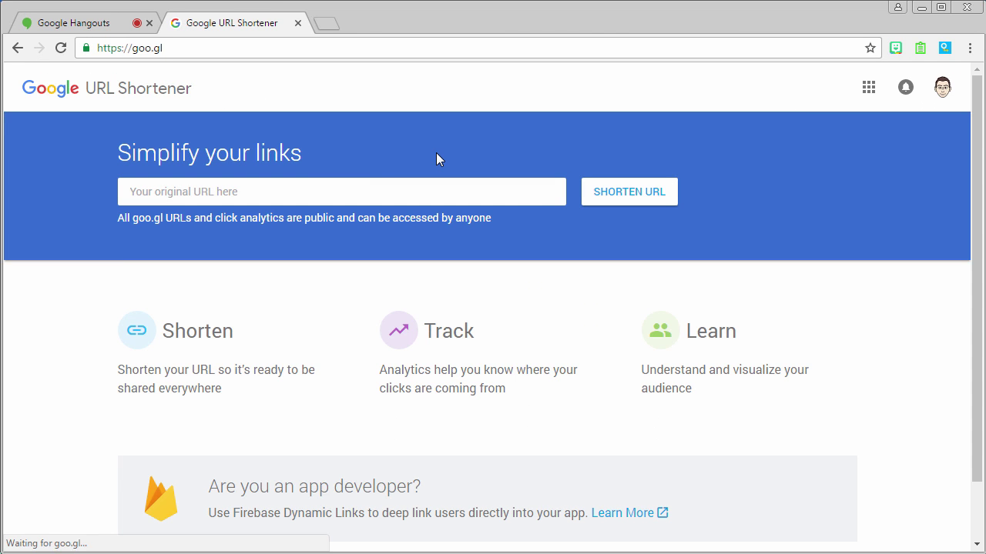
left_click(391, 190)
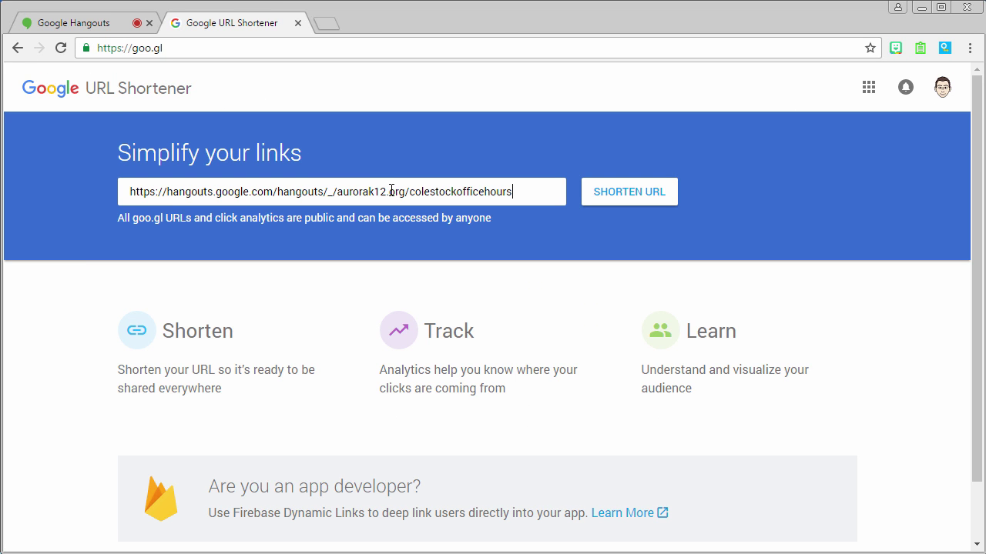
left_click(667, 194)
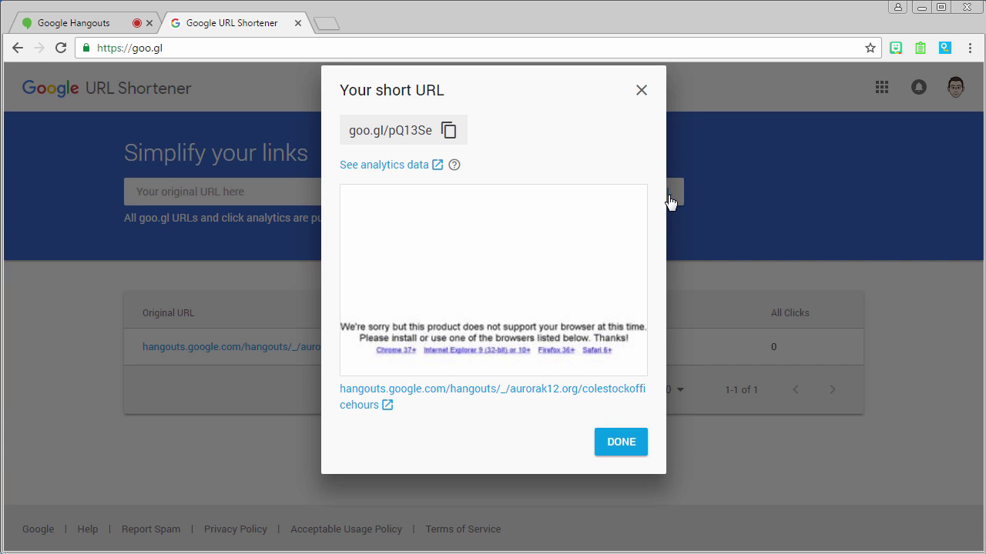
left_click(447, 133)
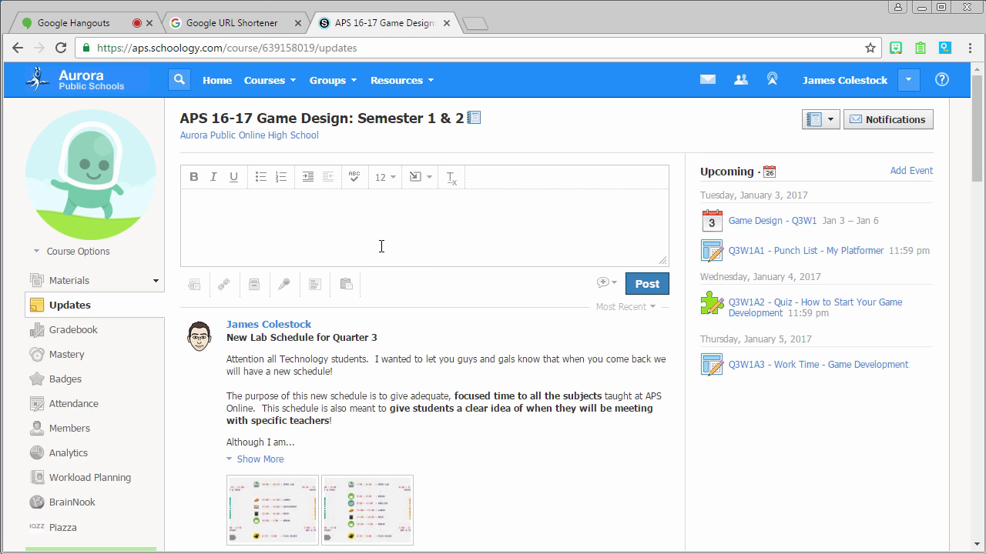
left_click(77, 253)
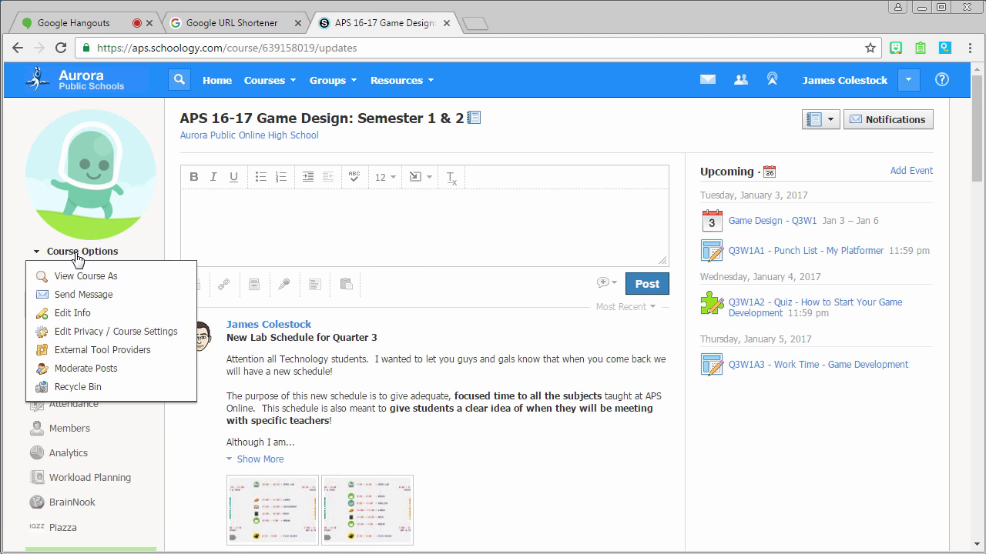
left_click(80, 313)
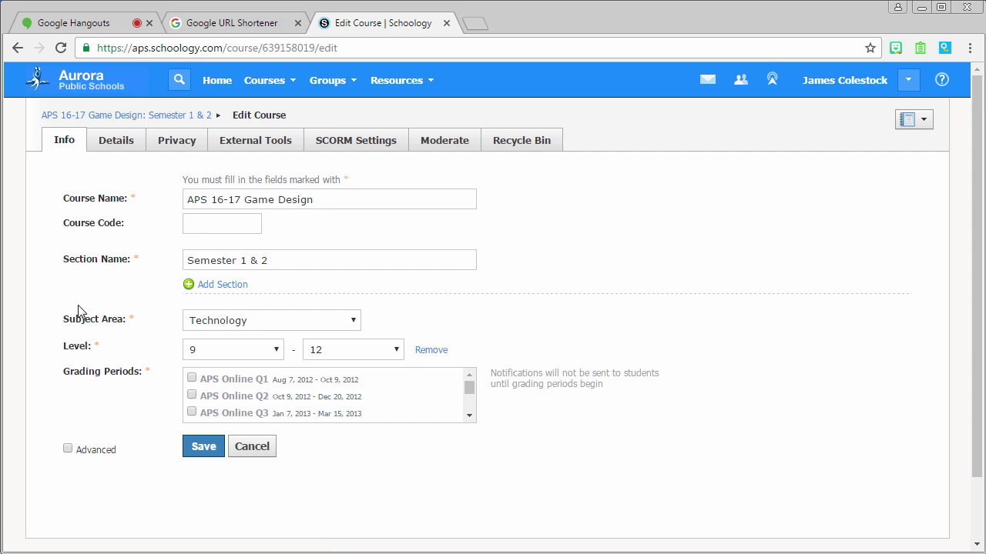
left_click(107, 140)
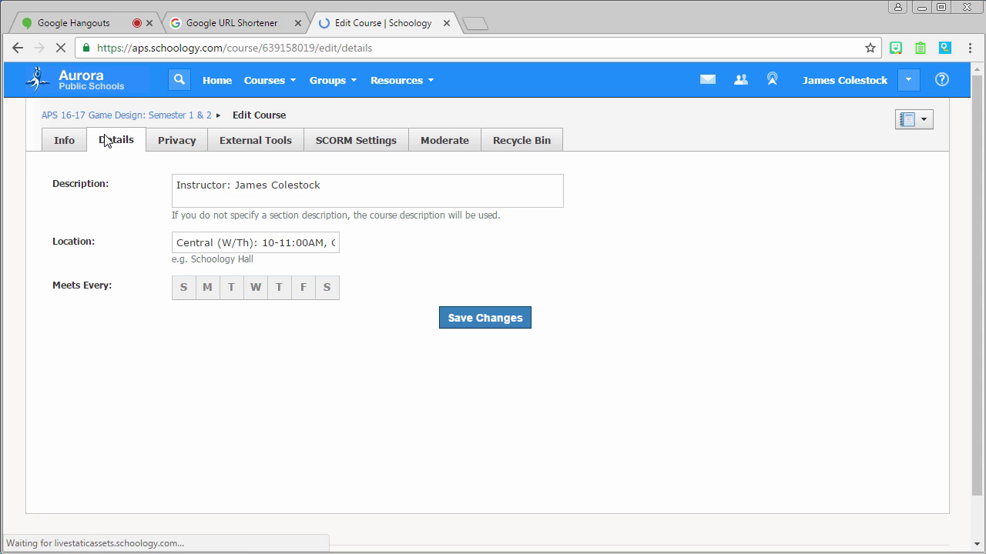
left_click(272, 237)
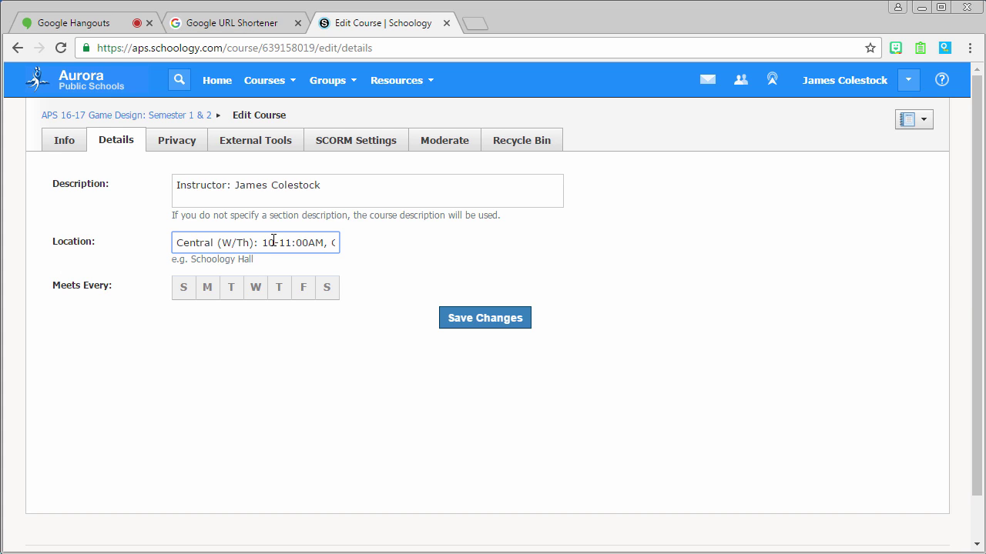
key("End")
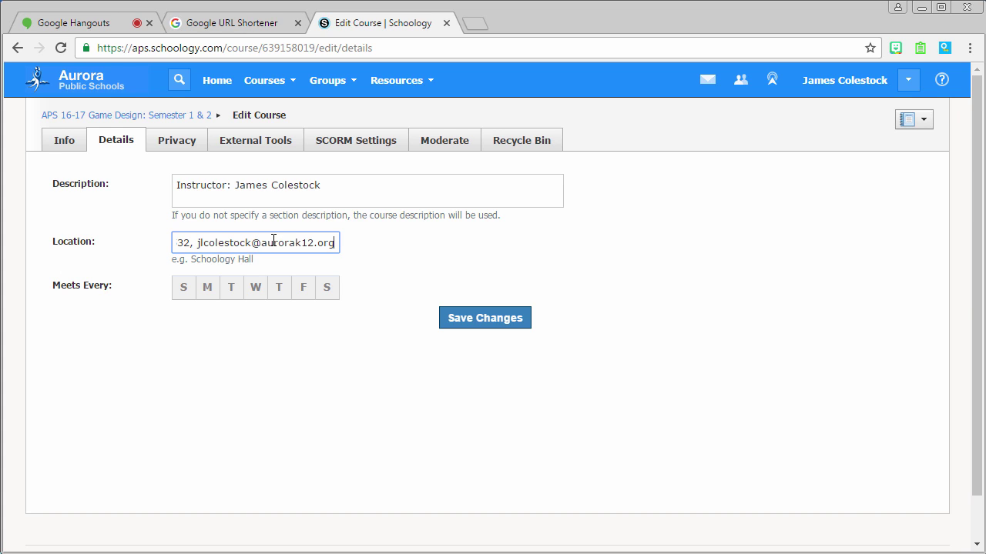
key("ctrl+v")
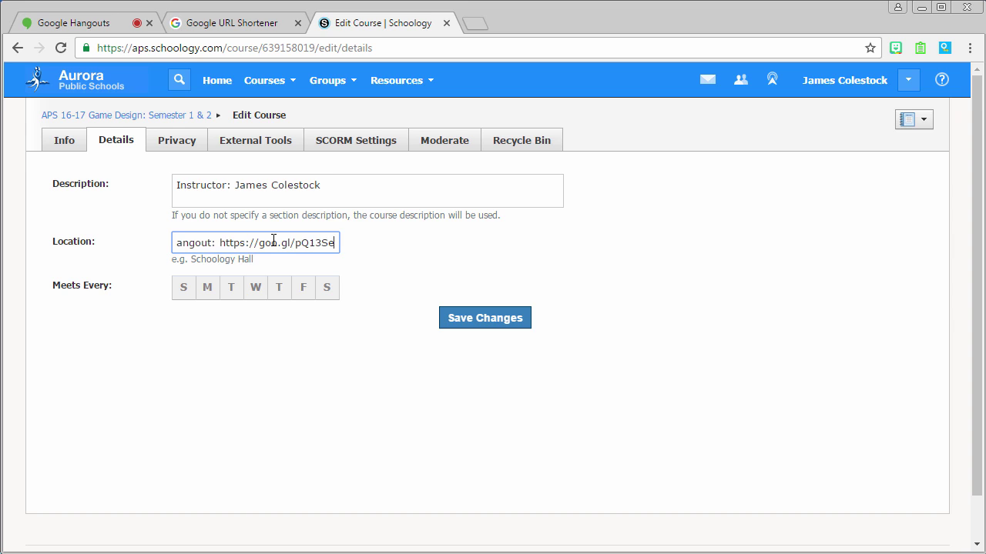
key("Left")
key("Left")
key("Left")
key("Left")
key("Left")
key("Left")
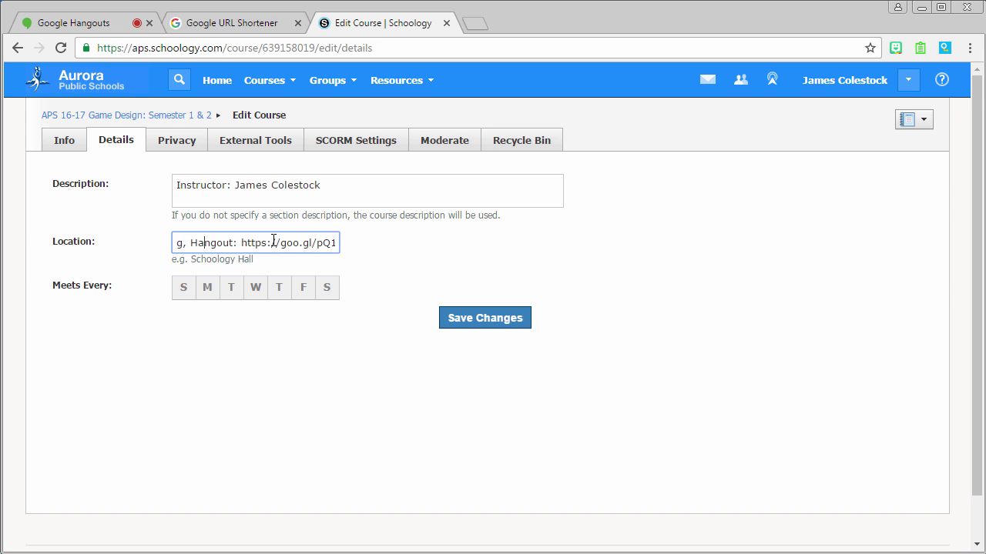
key("End")
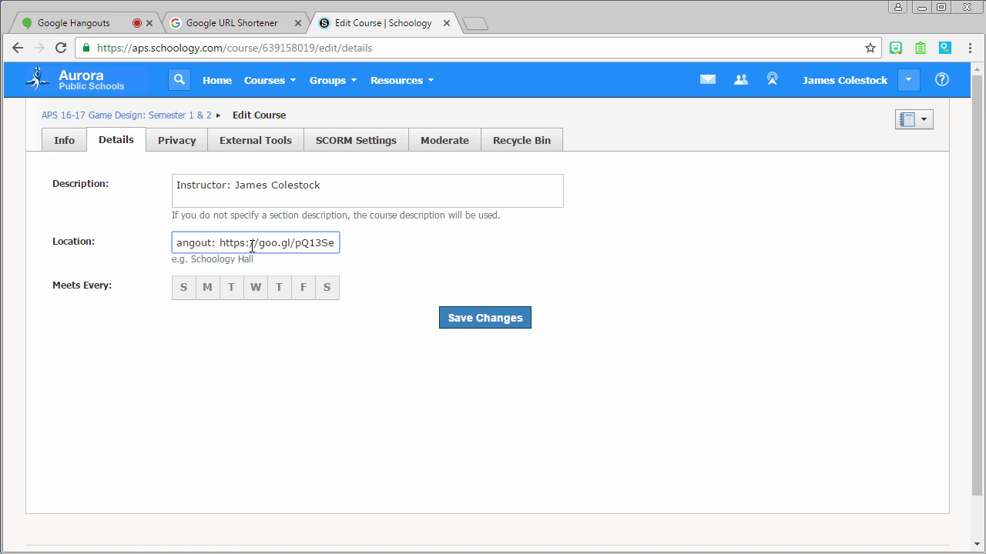
left_click(521, 318)
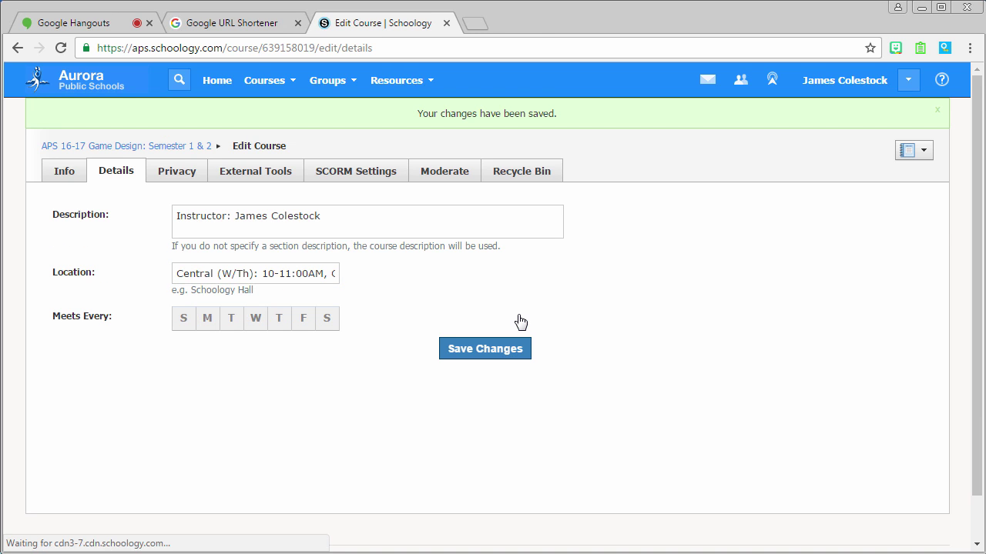
Test the short link from the course Information in a new tab, then close it
left_click(94, 146)
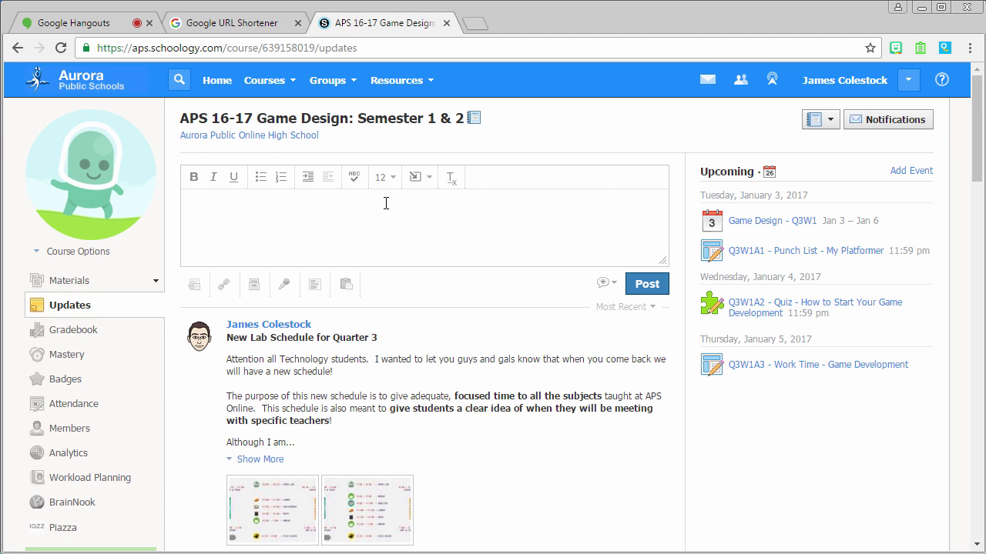
scroll(231, 285, "down", 4)
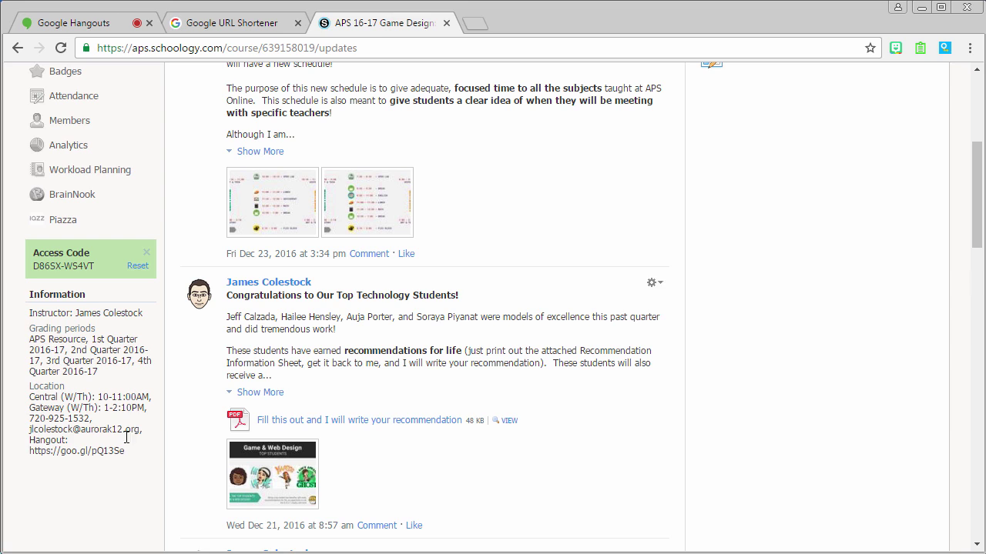
left_click_drag(125, 454, 32, 461)
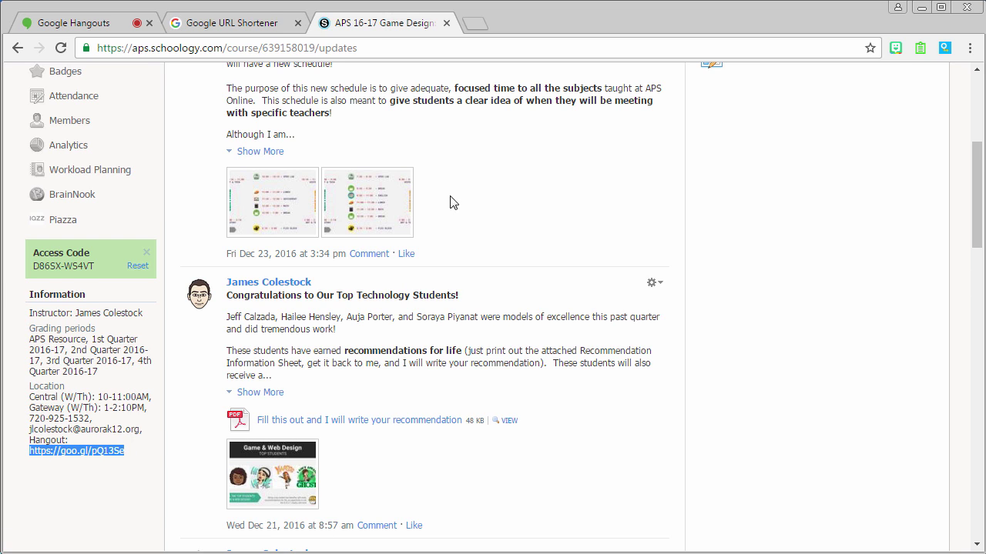
left_click(475, 24)
key("ctrl+v")
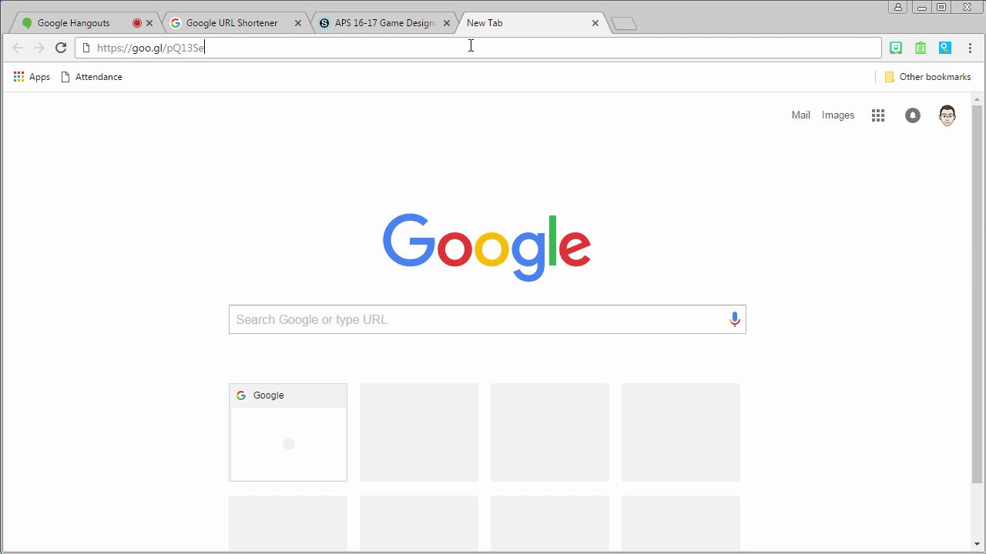
key("Return")
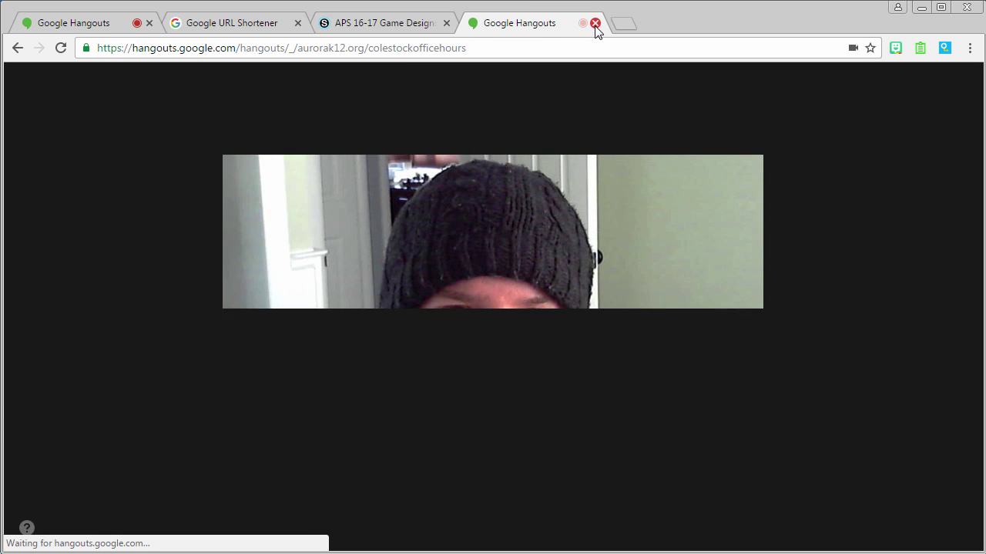
left_click(595, 23)
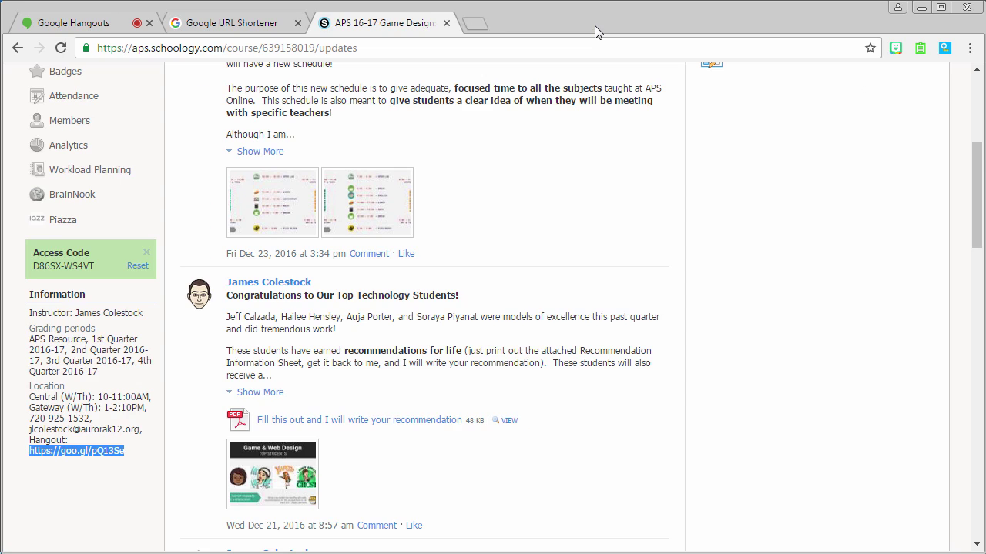
scroll(531, 468, "up", 5)
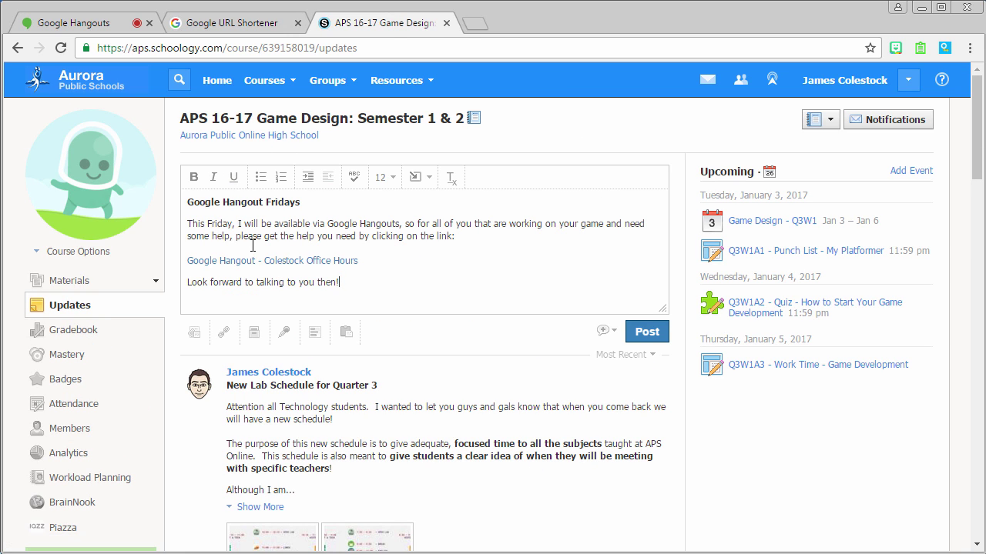
left_click(417, 176)
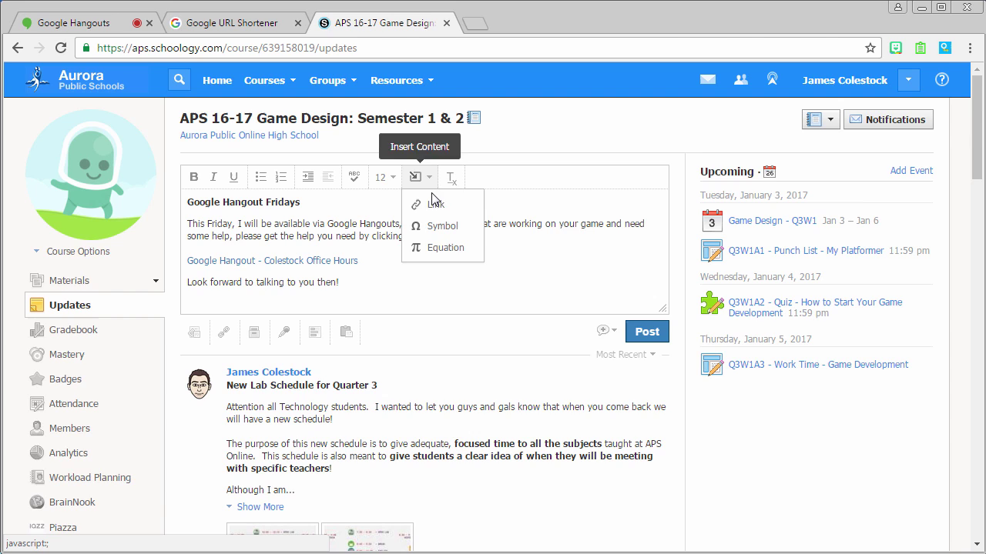
left_click(431, 201)
left_click_drag(563, 228, 413, 215)
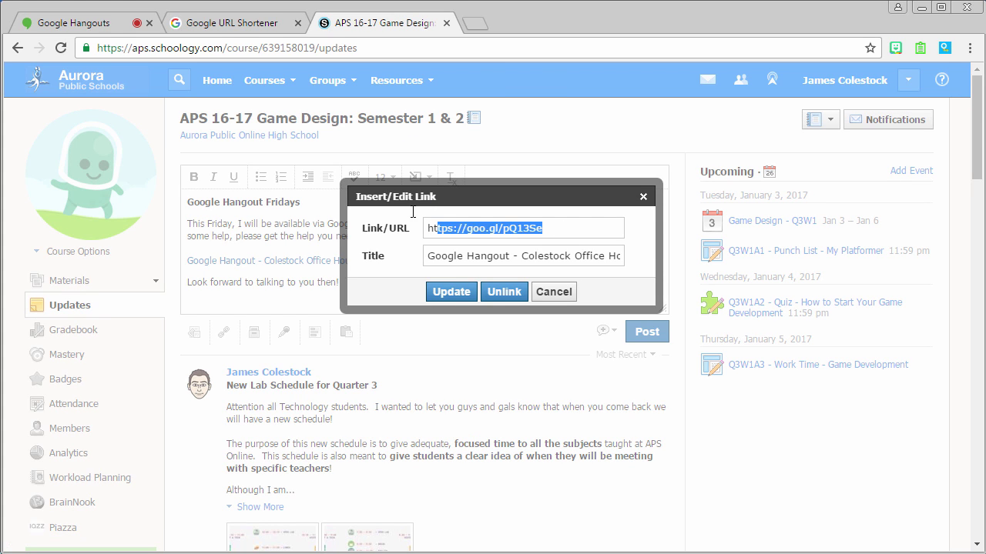
key("ctrl+v")
left_click(447, 262)
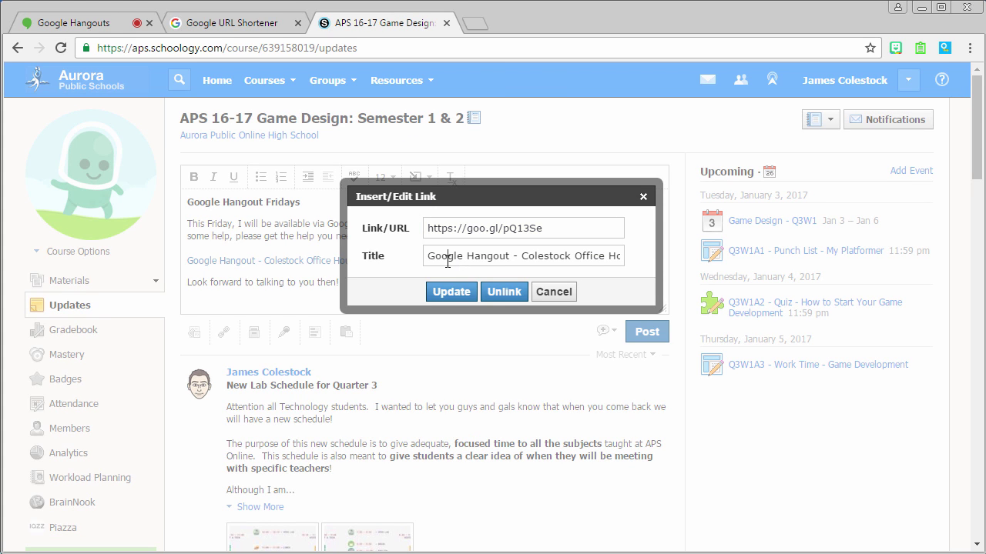
left_click_drag(431, 258, 591, 268)
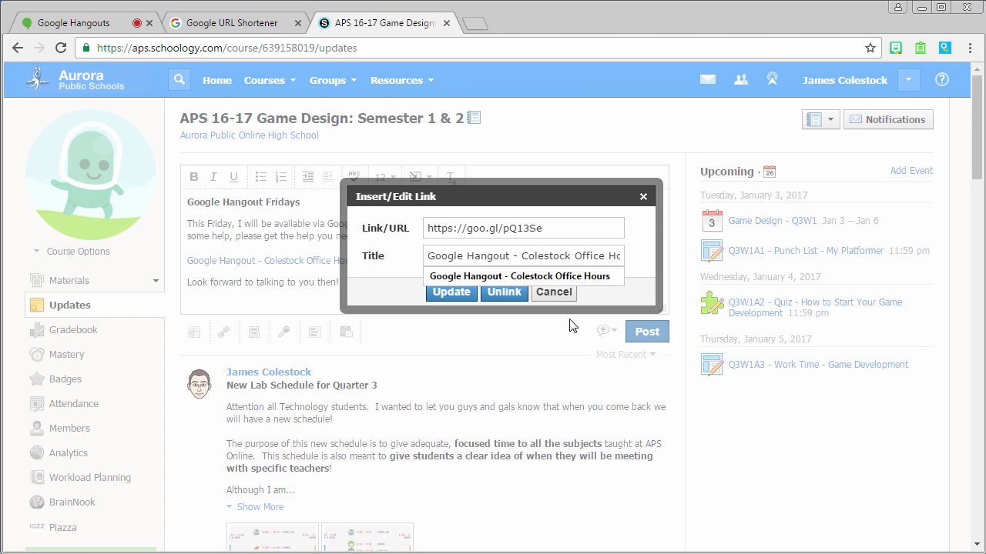
left_click(556, 297)
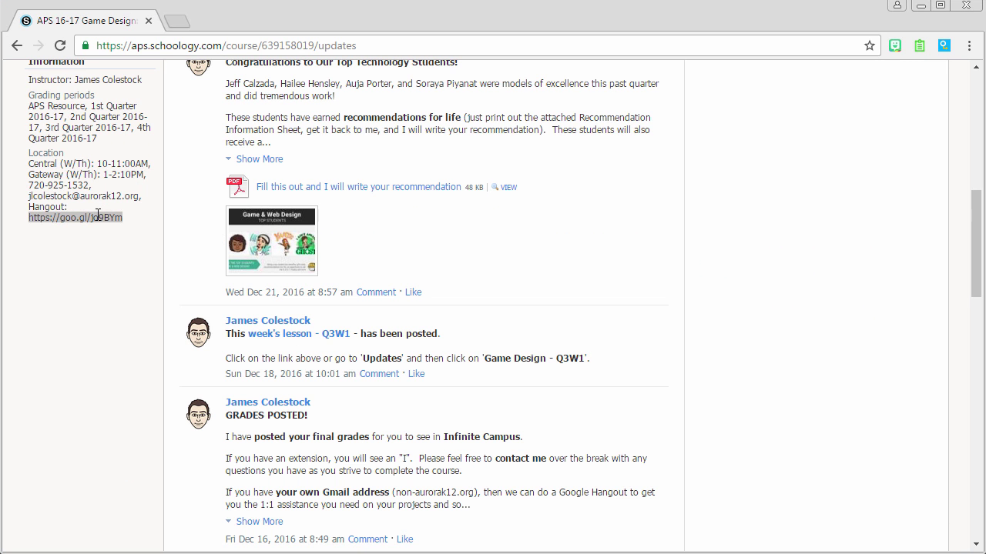
right_click(97, 215)
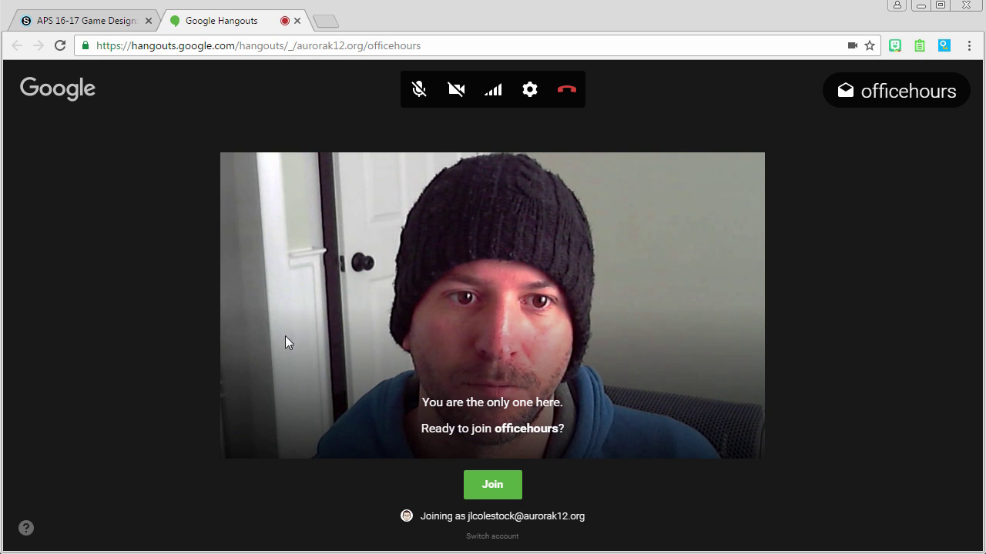
Join the officehours call and confirm its camera and microphone settings
left_click(499, 485)
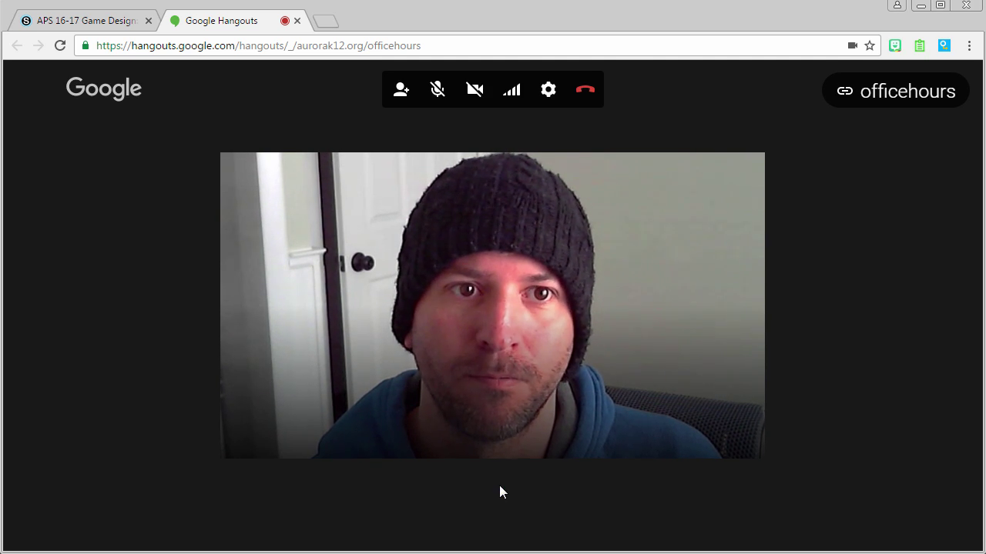
left_click(549, 91)
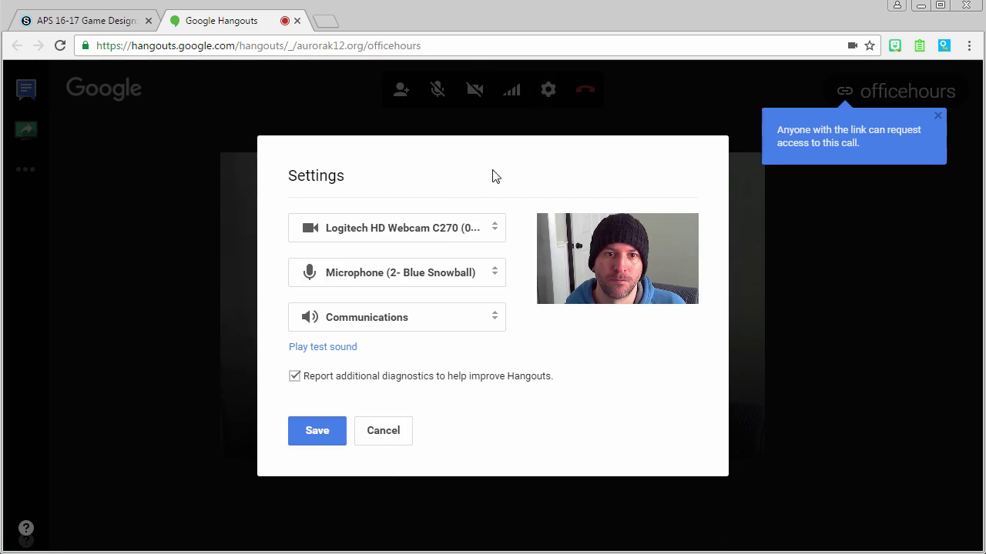
left_click(319, 438)
Review who can join the officehours call, keeping anyone-with-the-link access
left_click(889, 94)
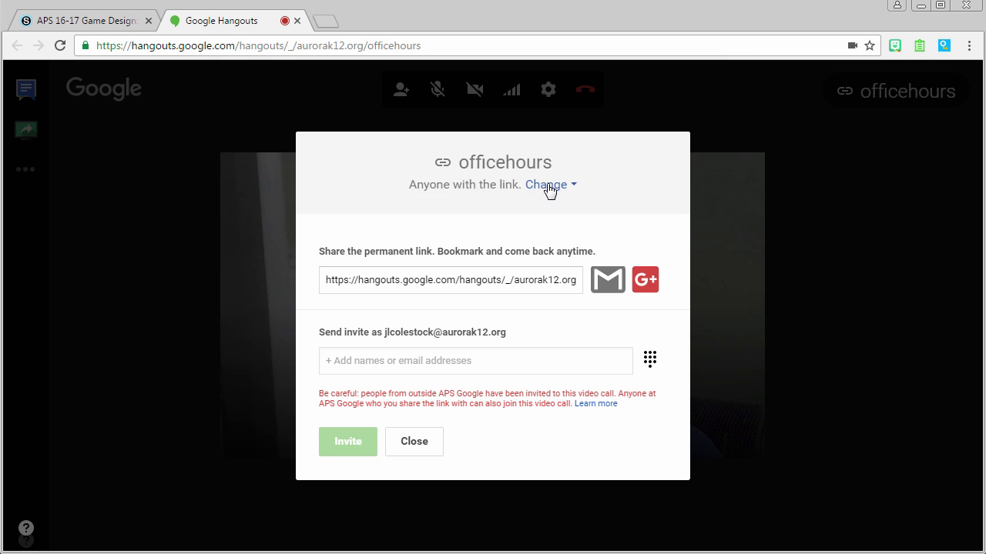
left_click(547, 187)
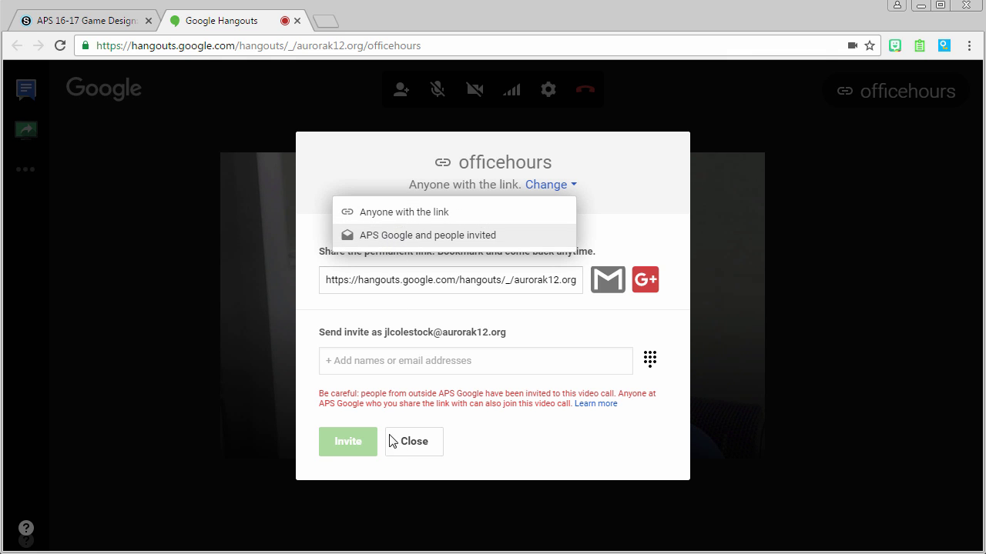
left_click(412, 444)
left_click(412, 445)
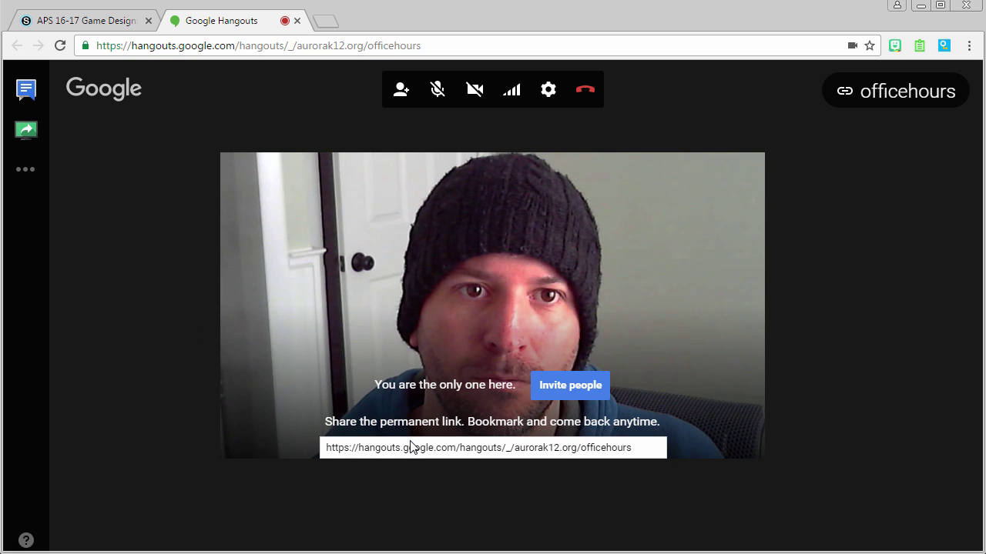
Post 'I am ready!' in the call's group chat
left_click(26, 90)
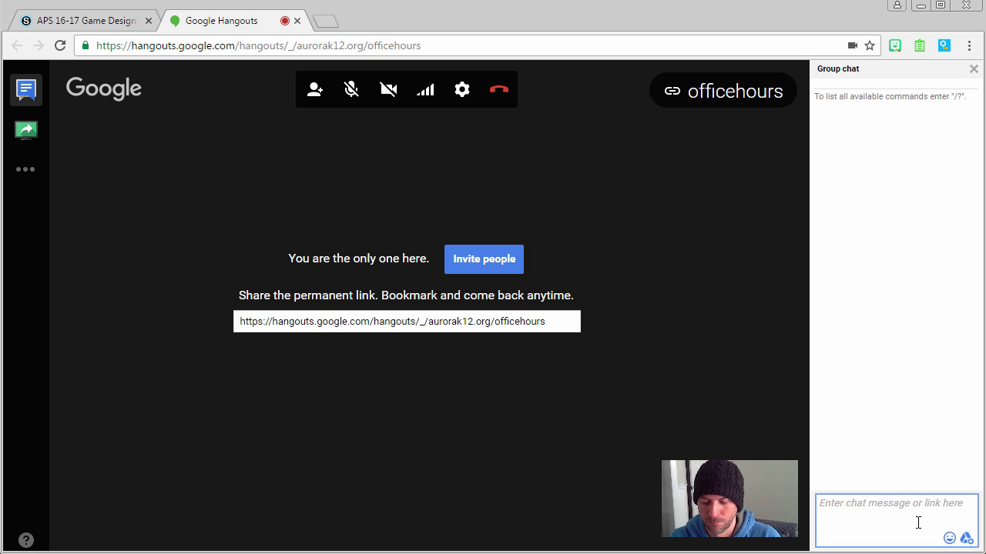
type("I am read")
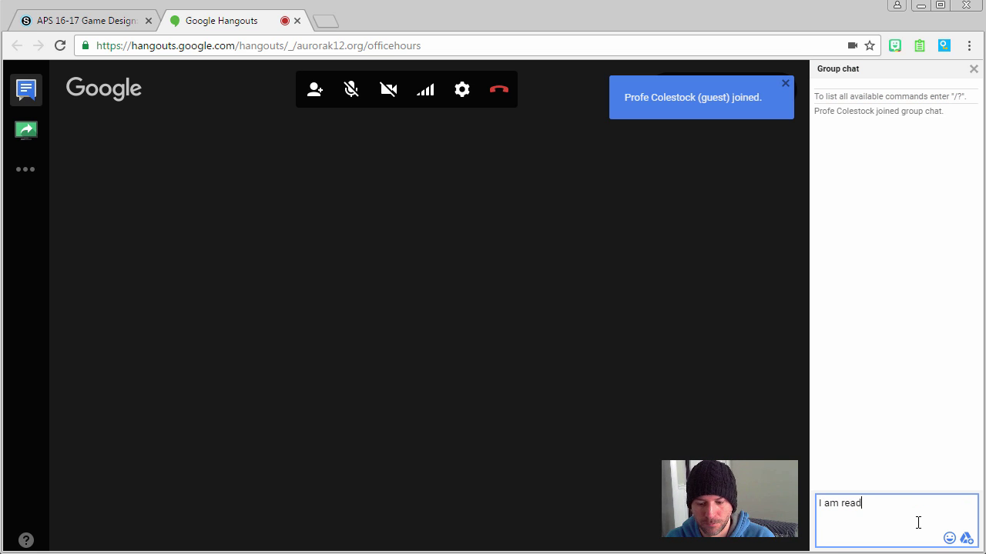
type("y!")
key("Return")
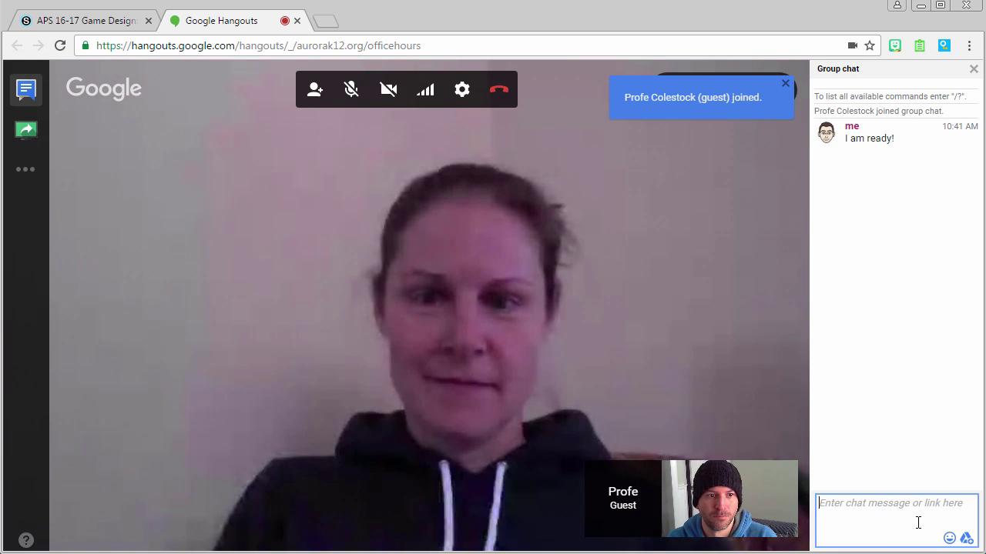
Present your own video to everyone in the call
left_click(784, 475)
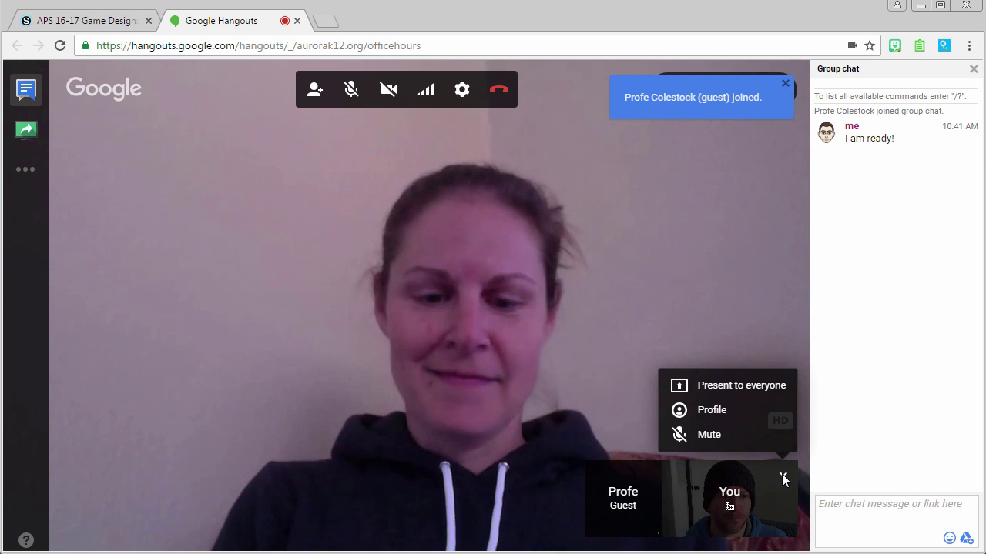
left_click(770, 387)
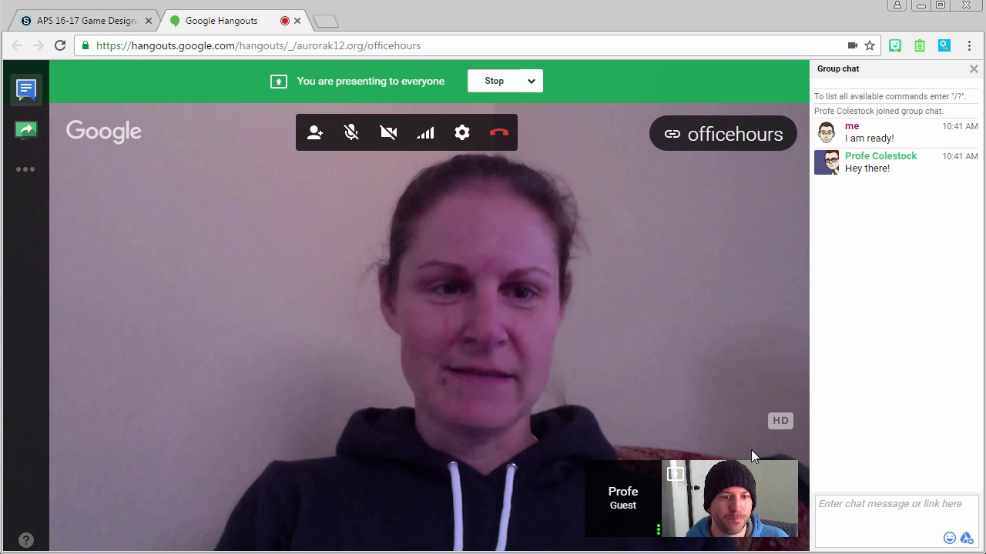
mouse_move(656, 484)
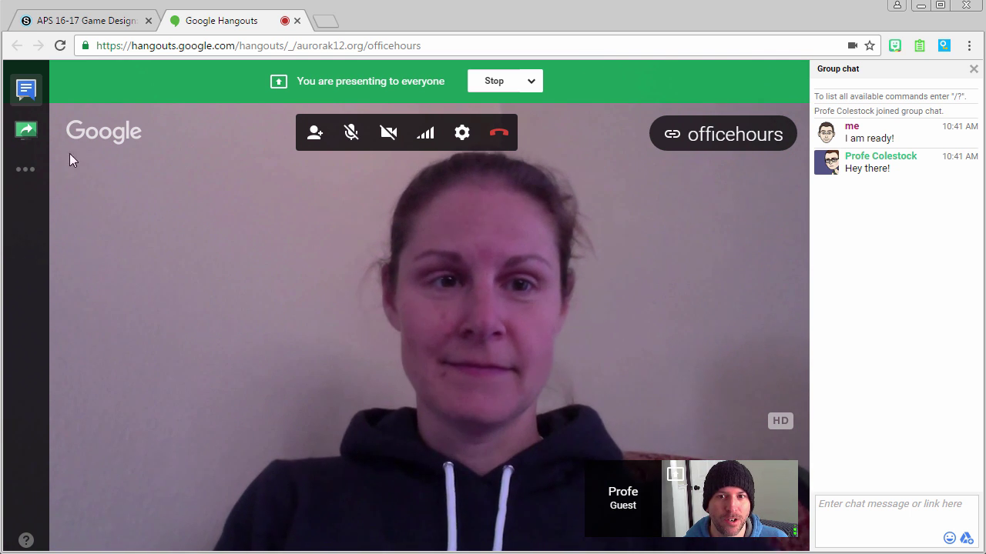
Screenshare the LOLCats Chrome application window with the call
left_click(26, 137)
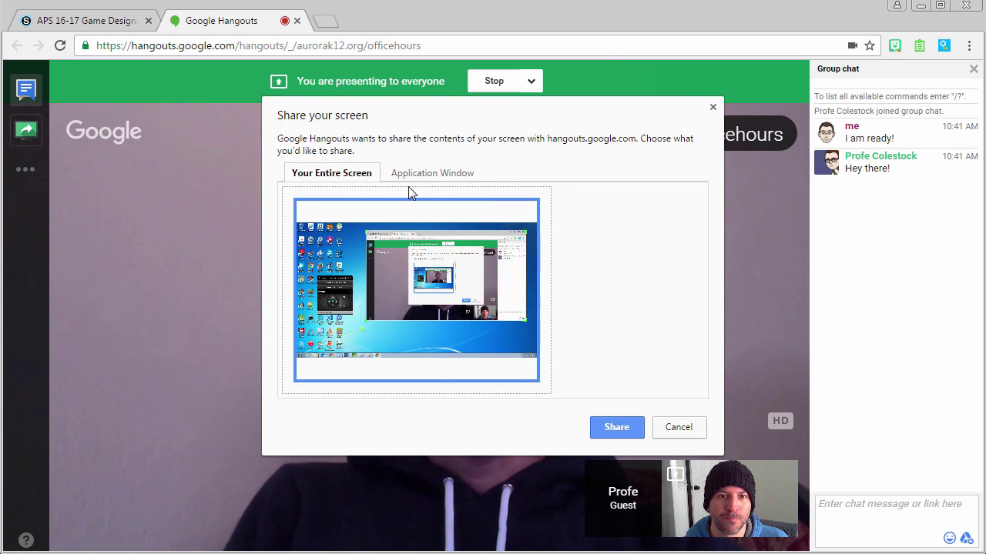
left_click(422, 178)
left_click(579, 243)
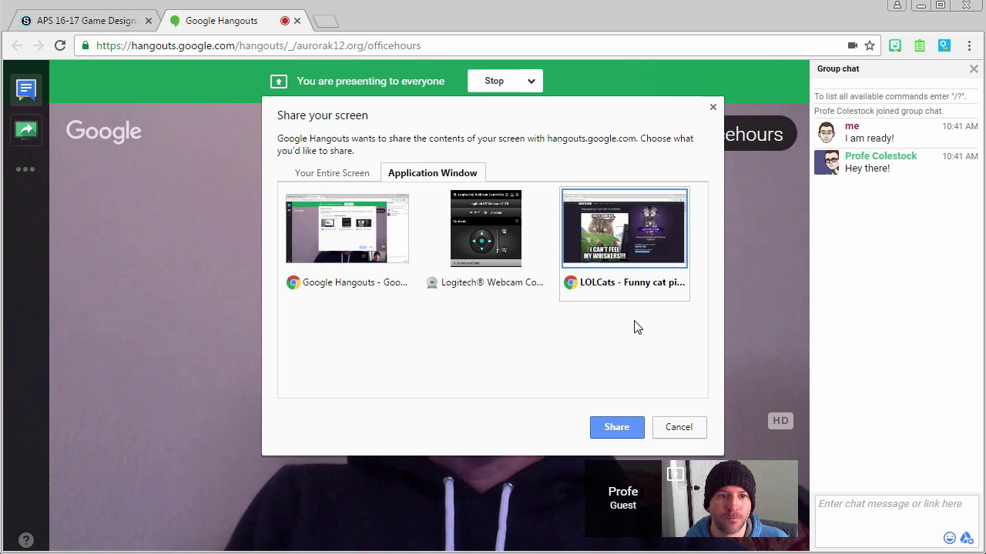
left_click(617, 427)
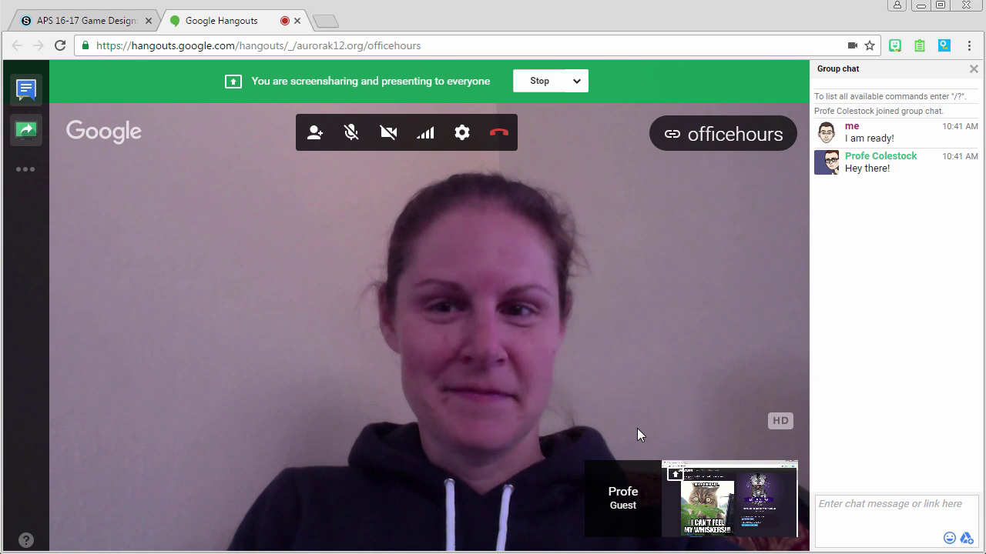
Switch to the shared LOLCats window and back to the Hangouts call
key("alt+Tab")
key("alt+Tab")
key("alt+Tab")
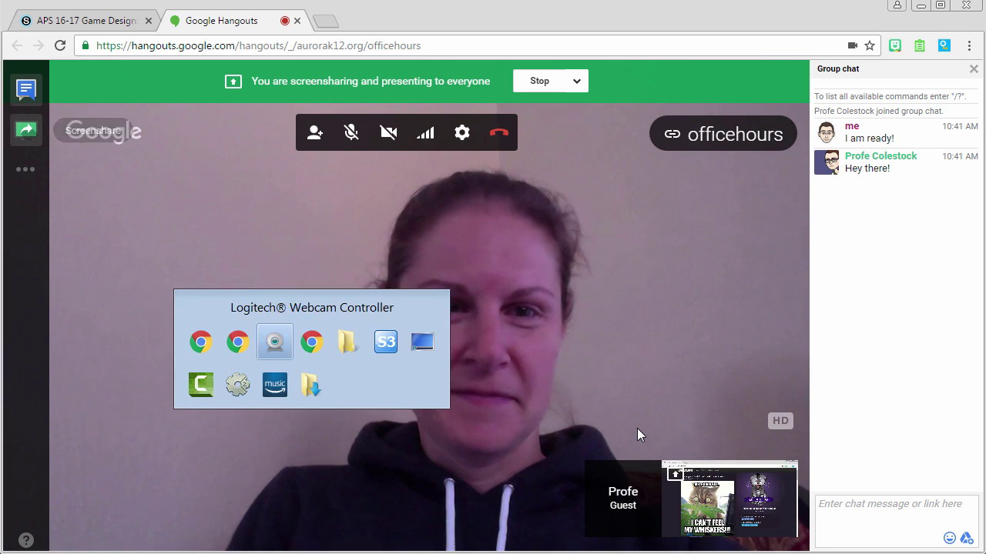
key("alt+Tab")
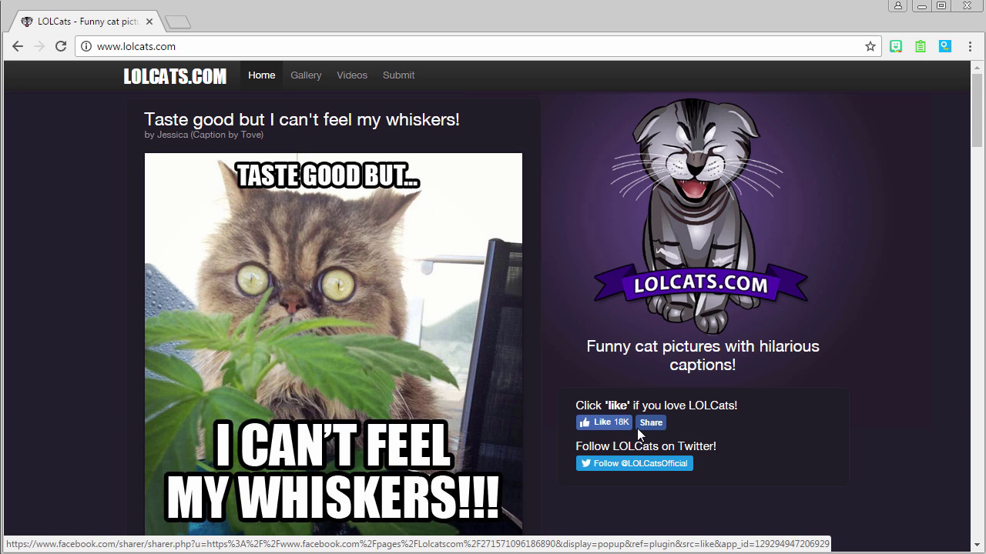
key("alt+Tab")
key("alt+Tab")
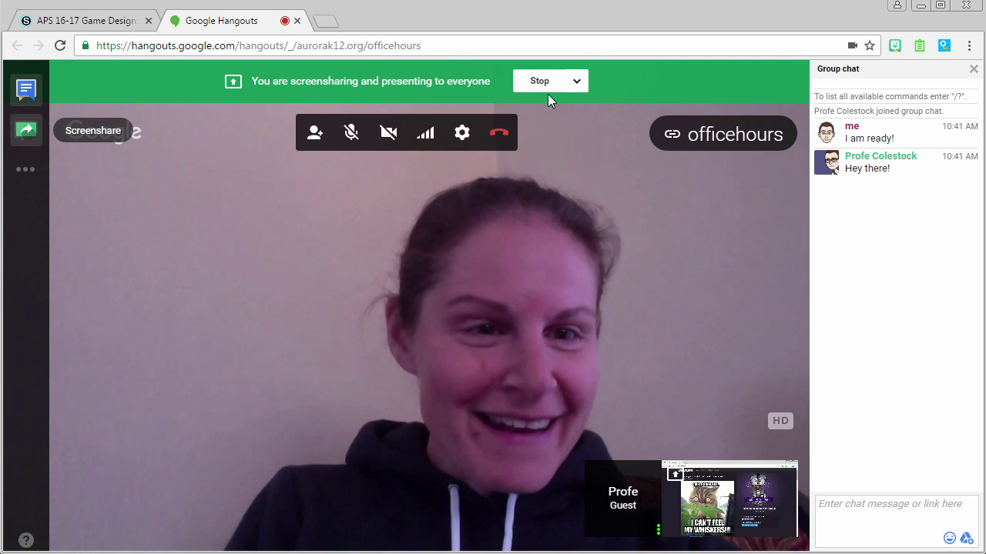
Stop your own screen share and feature the guest's cat-meme screen for everyone
left_click(540, 85)
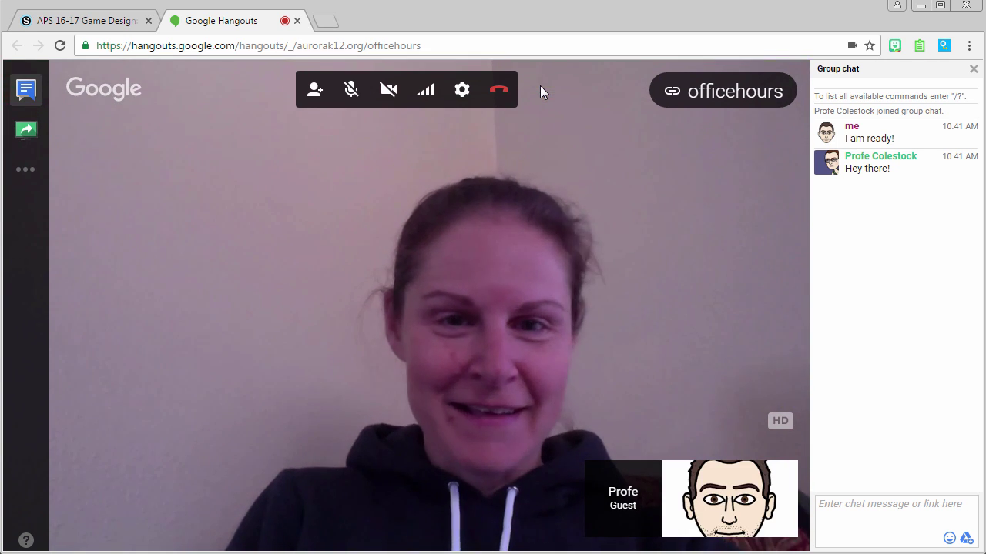
left_click(645, 476)
left_click(638, 361)
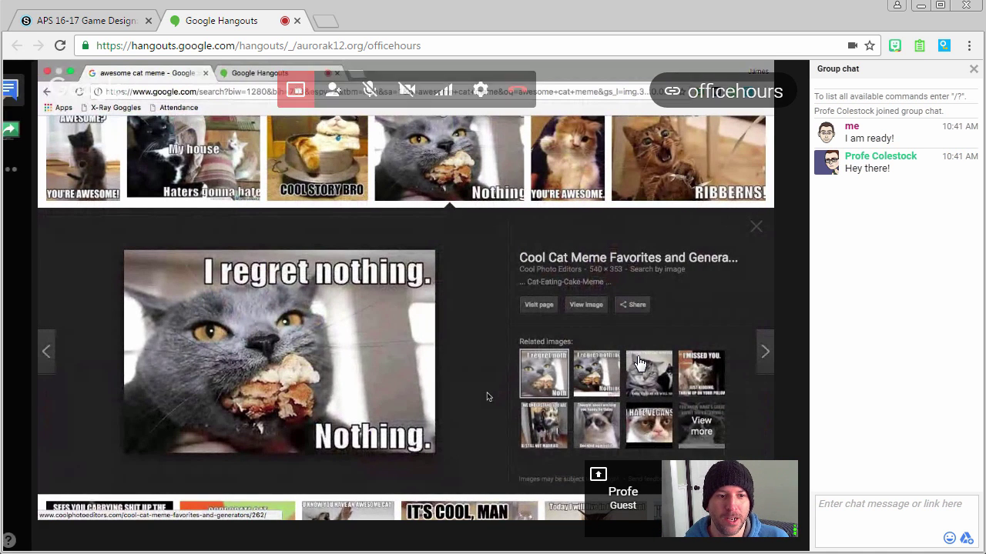
End the guest's presentation and close the guest's options menu without choosing anything
mouse_move(780, 392)
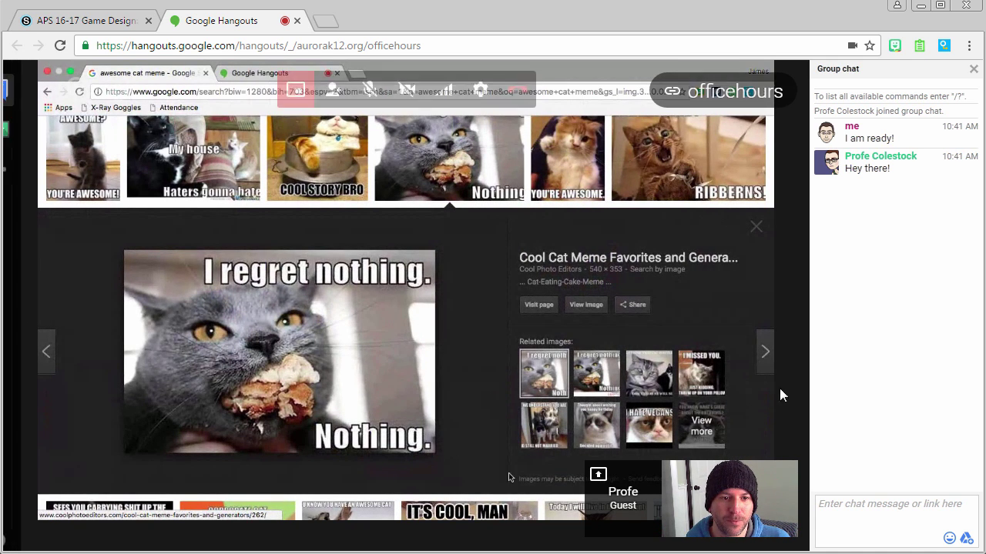
left_click(599, 475)
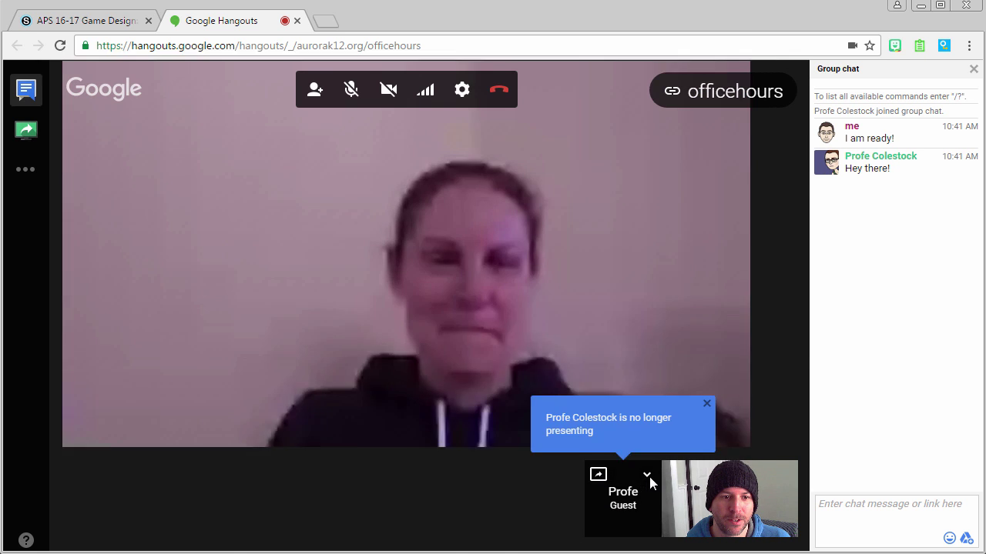
left_click(647, 475)
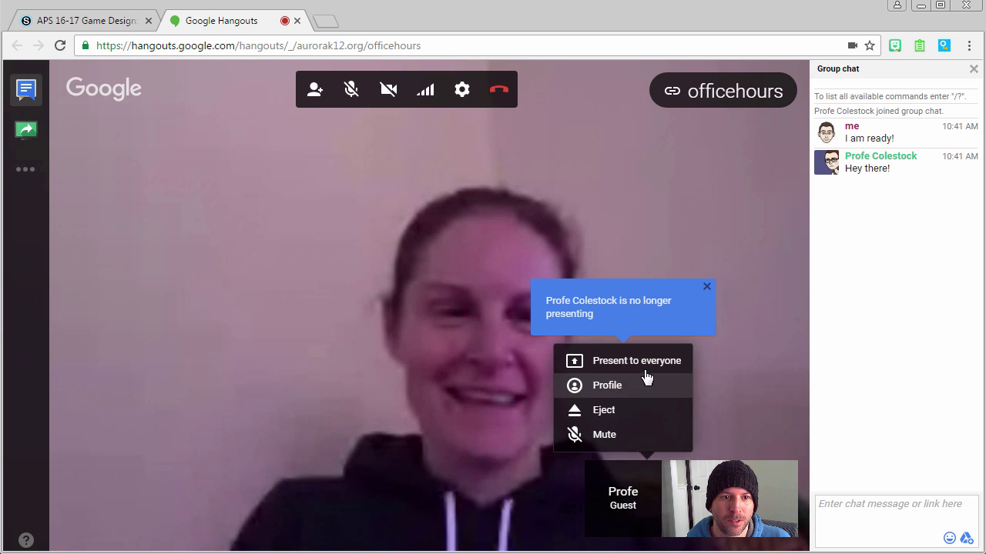
left_click(606, 310)
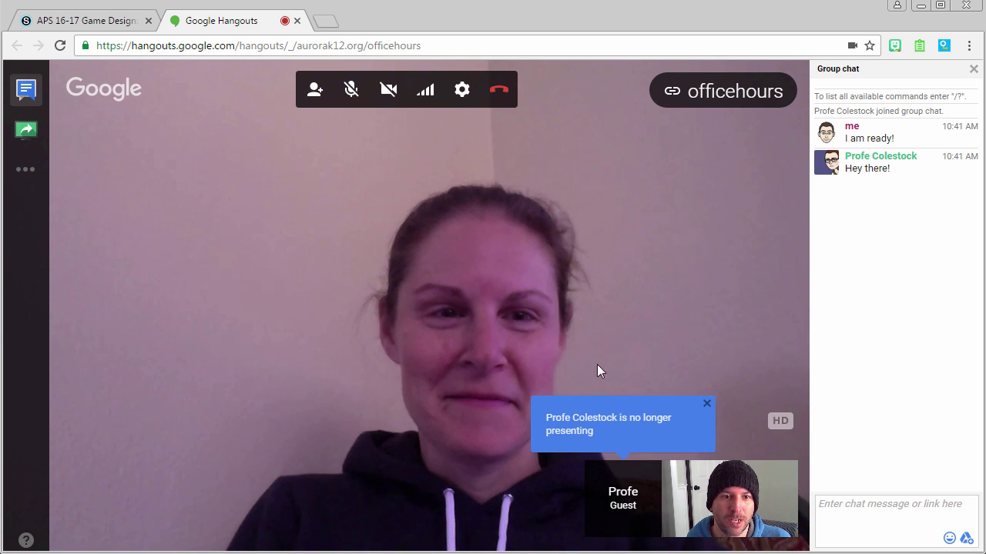